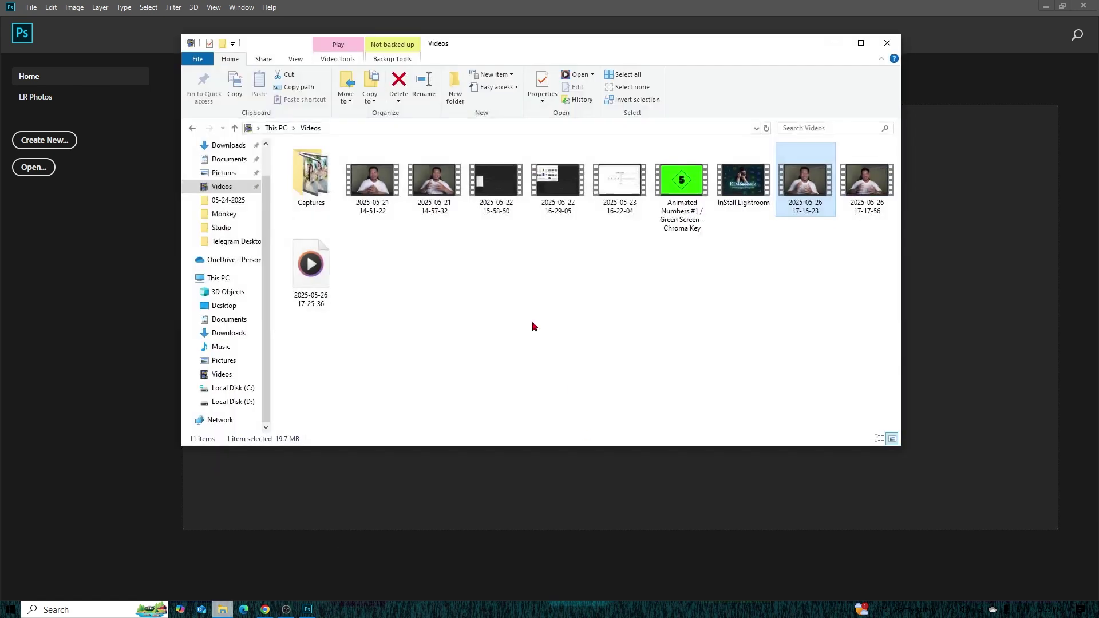
Step: Load the raw ARW portrait from the Downloads folder into Photoshop for Camera Raw editing
{"action": "left_click", "coordinate": [223, 146]}
{"action": "left_click_drag", "start_coordinate": [311, 189], "coordinate": [85, 384]}
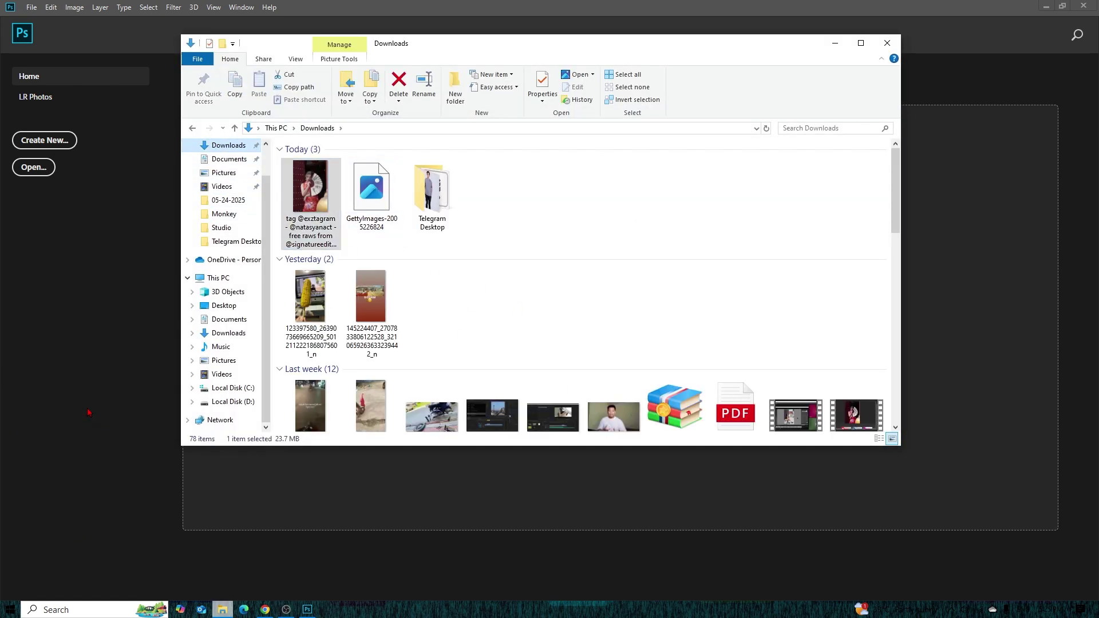
{"action": "left_click", "coordinate": [834, 43]}
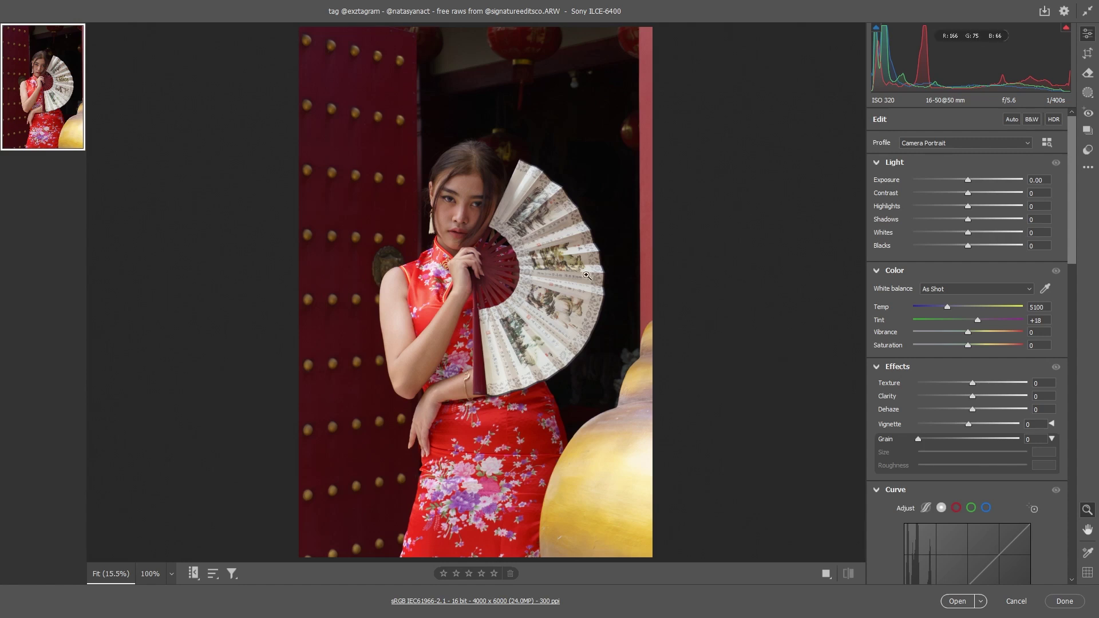
Step: Inspect the unedited portrait's face, earring and dark background at high magnification for image noise
{"action": "left_click", "coordinate": [464, 197]}
{"action": "left_click", "coordinate": [508, 281]}
{"action": "left_click_drag", "start_coordinate": [495, 218], "coordinate": [461, 186]}
{"action": "left_click", "coordinate": [450, 294]}
{"action": "left_click", "coordinate": [471, 298]}
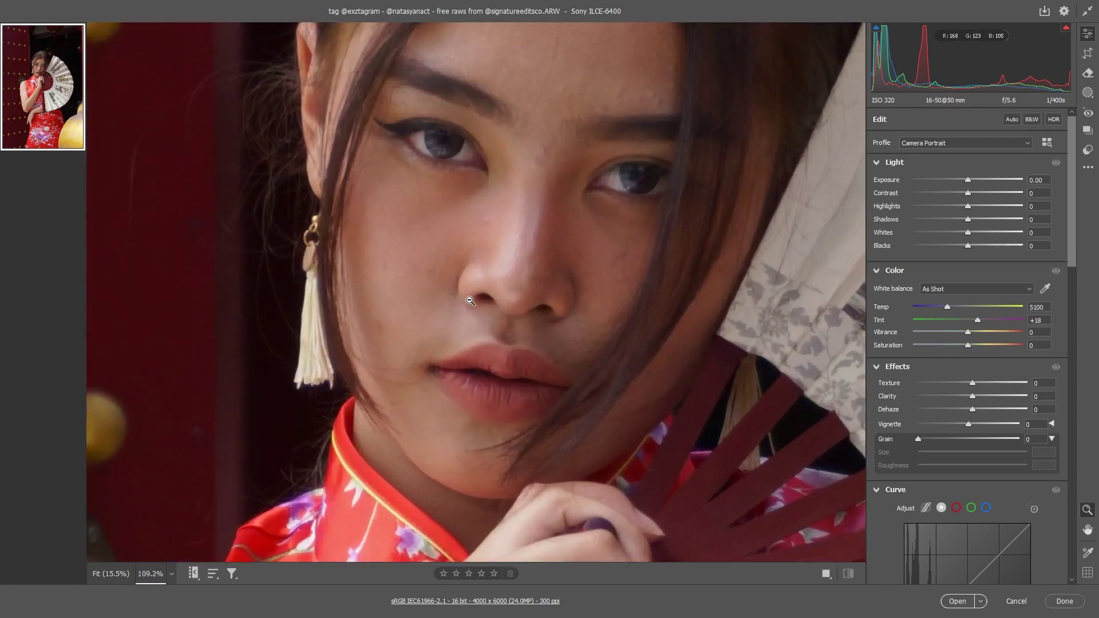
{"action": "left_click", "coordinate": [464, 275], "text": "alt"}
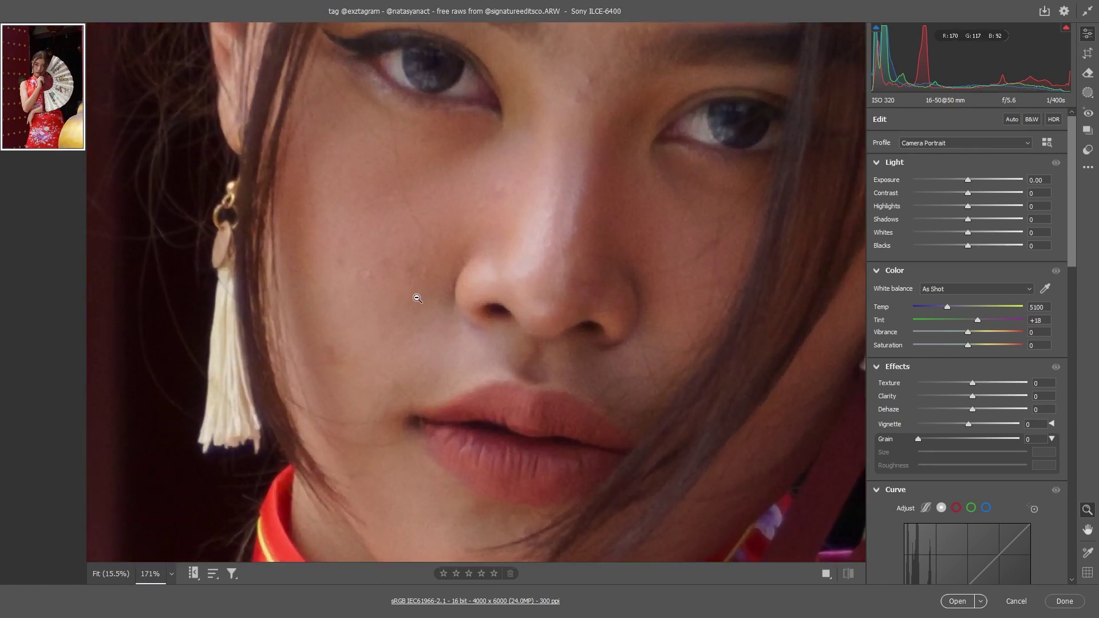
{"action": "left_click", "coordinate": [385, 325], "text": "alt"}
{"action": "key", "text": "ctrl+0"}
{"action": "left_click_drag", "start_coordinate": [452, 246], "coordinate": [517, 246]}
{"action": "left_click_drag", "start_coordinate": [256, 311], "coordinate": [349, 232]}
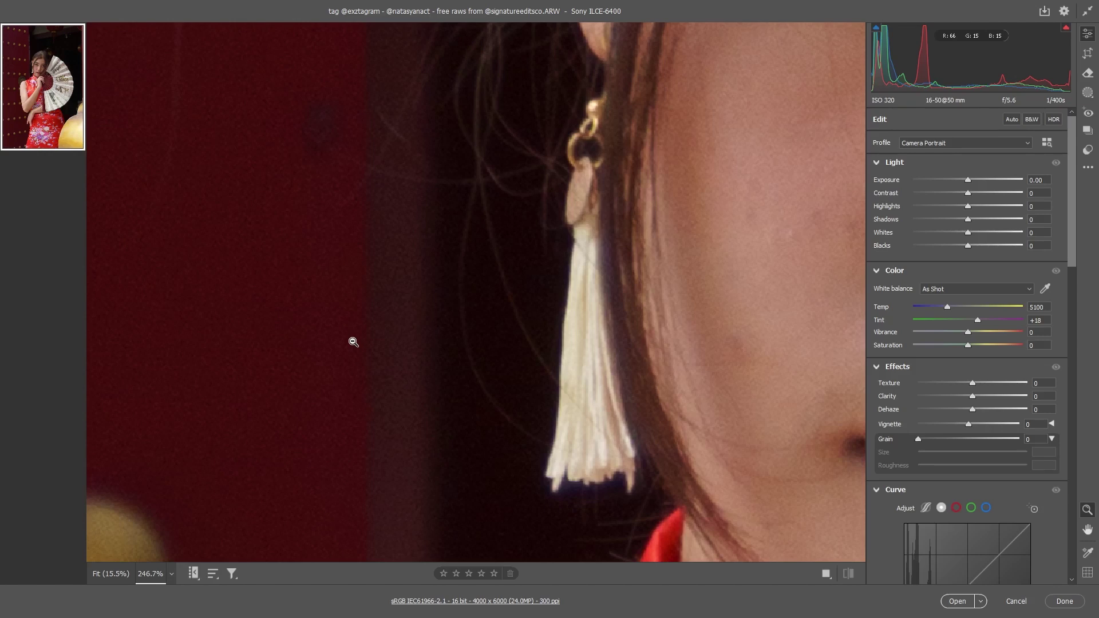
{"action": "left_click", "coordinate": [677, 311]}
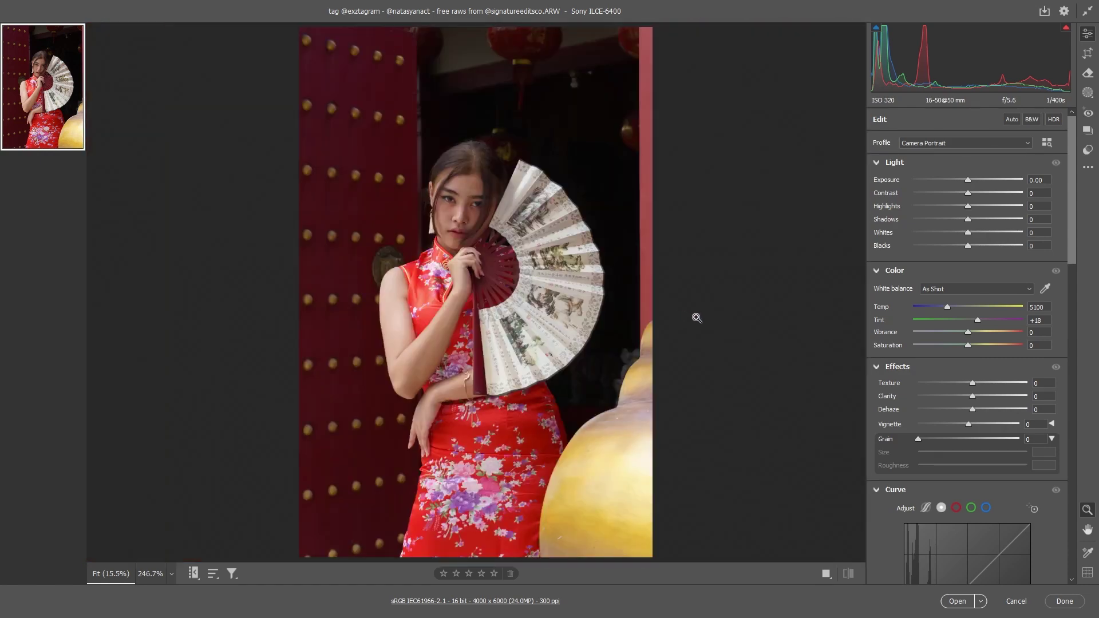
Step: Apply preset 1 from the KIMHONG preset group to the portrait
{"action": "left_click", "coordinate": [1087, 150]}
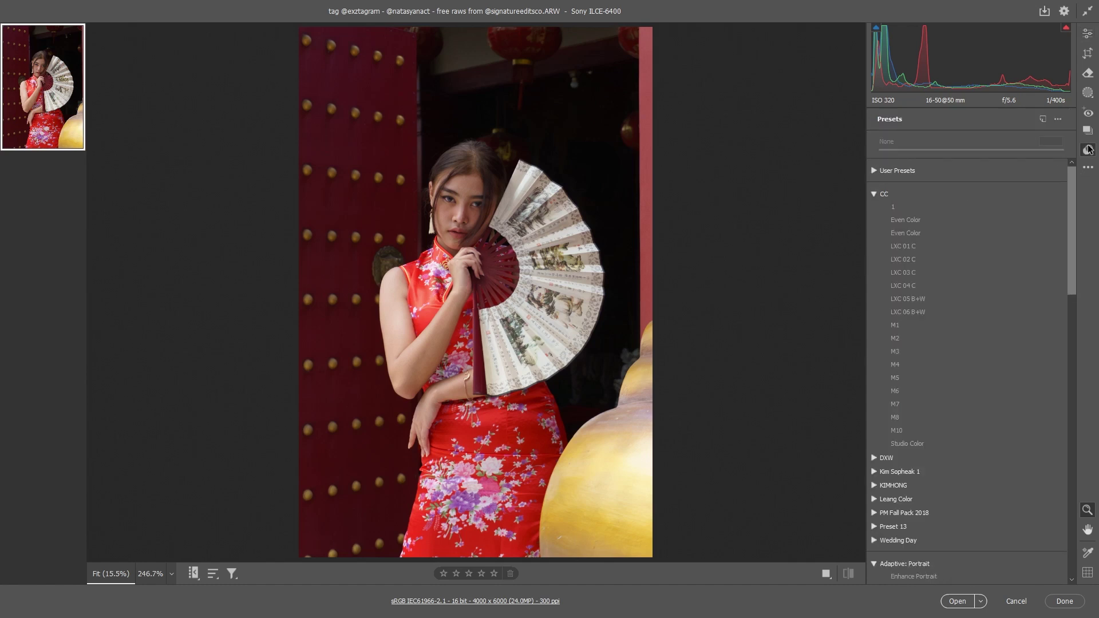
{"action": "left_click", "coordinate": [873, 193]}
{"action": "left_click", "coordinate": [874, 170]}
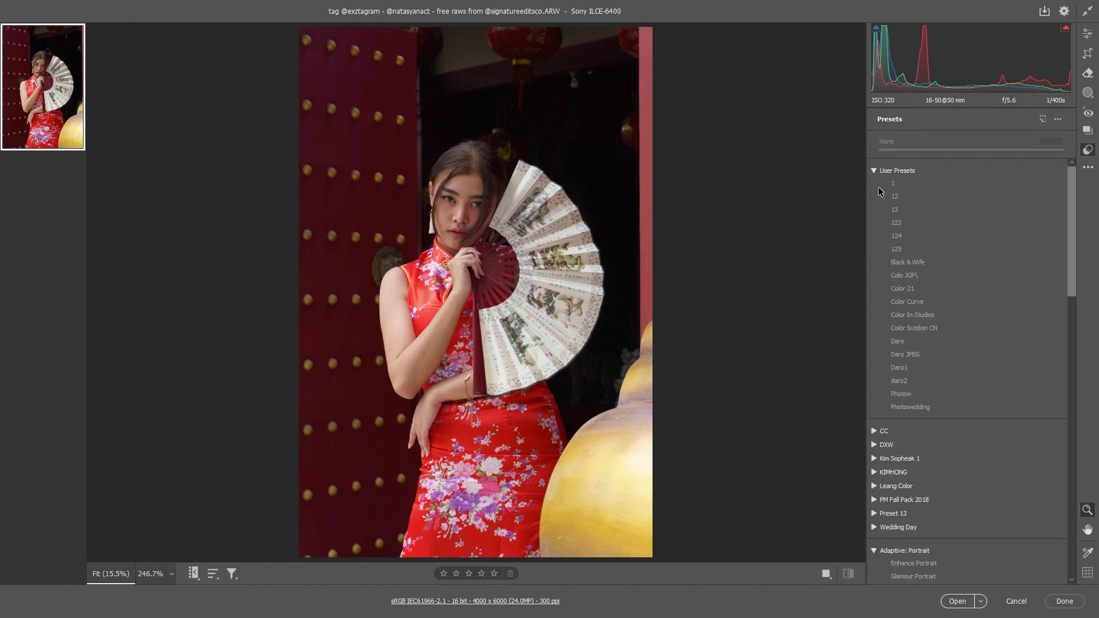
{"action": "left_click", "coordinate": [910, 287]}
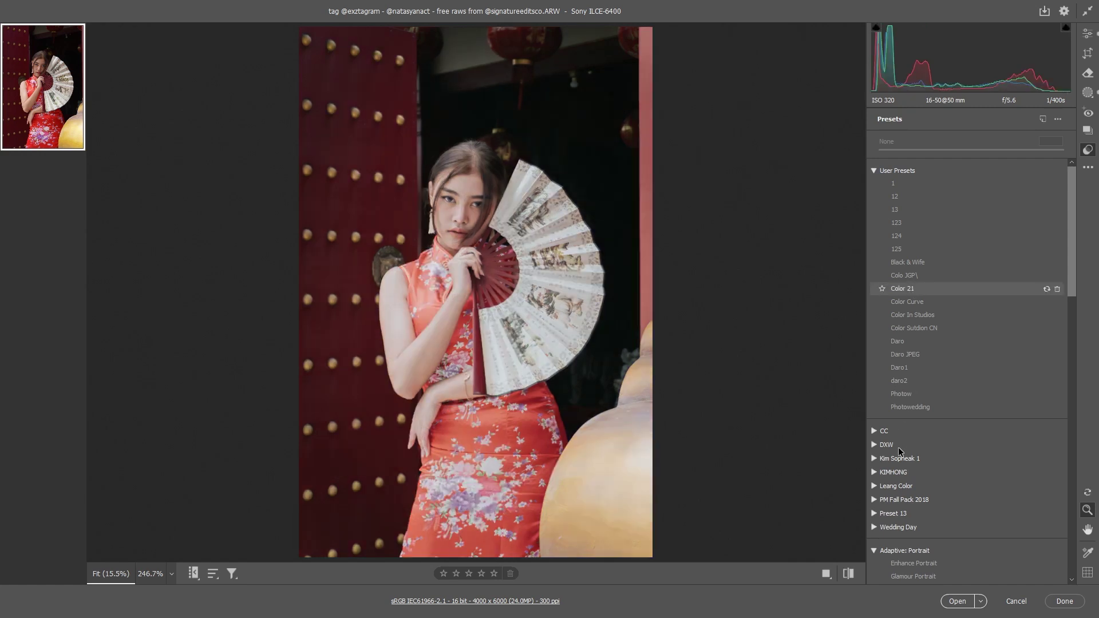
{"action": "left_click", "coordinate": [874, 472]}
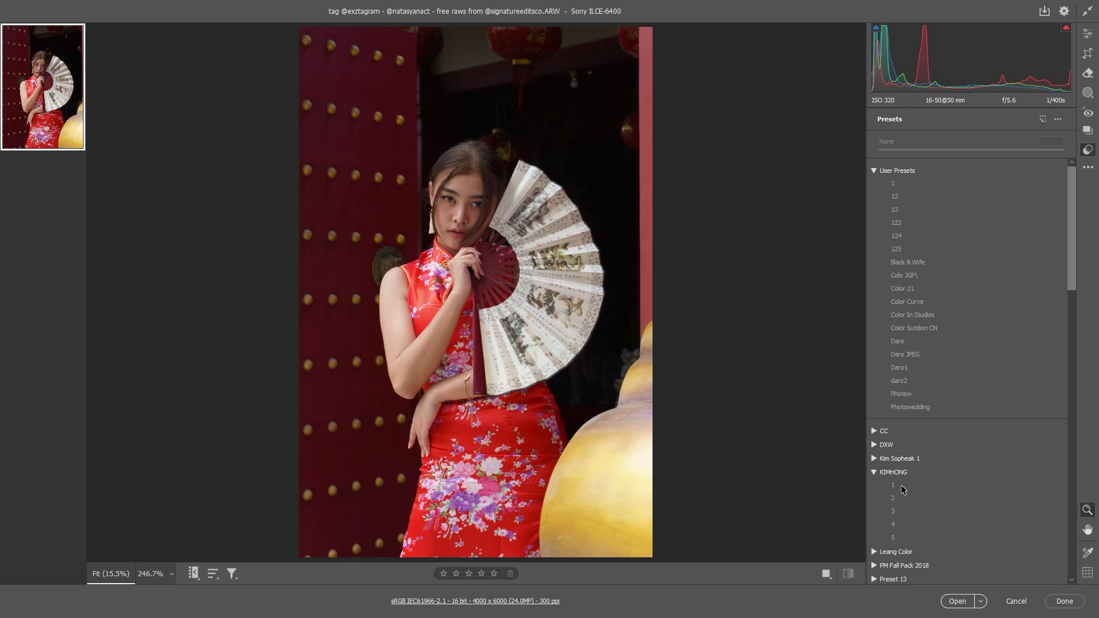
{"action": "scroll", "coordinate": [896, 486], "scroll_direction": "down", "scroll_amount": 3}
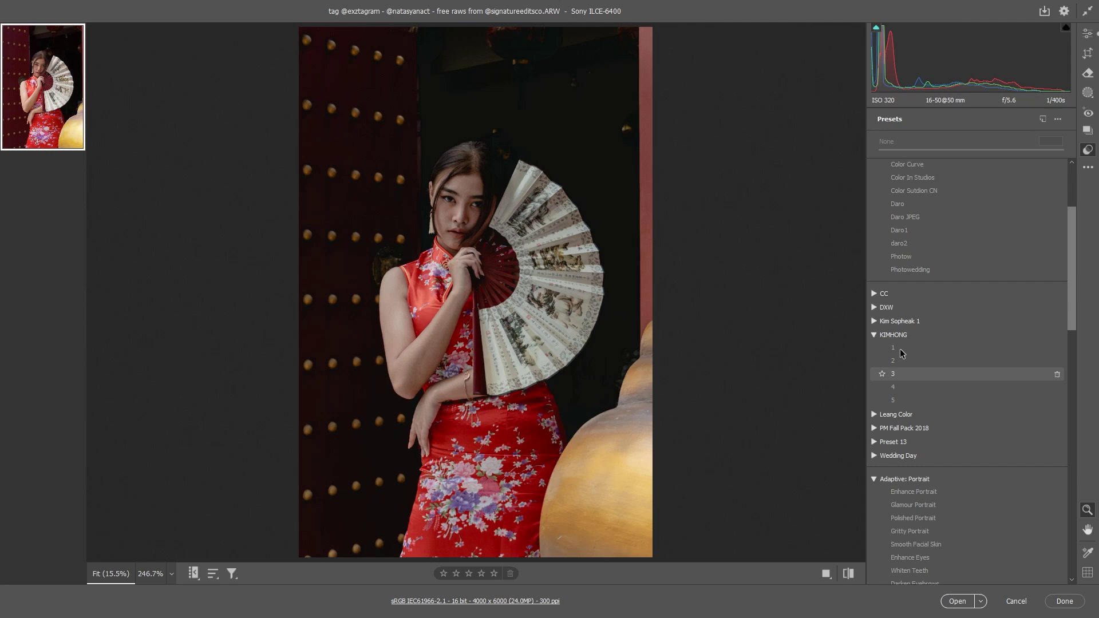
{"action": "left_click", "coordinate": [900, 348]}
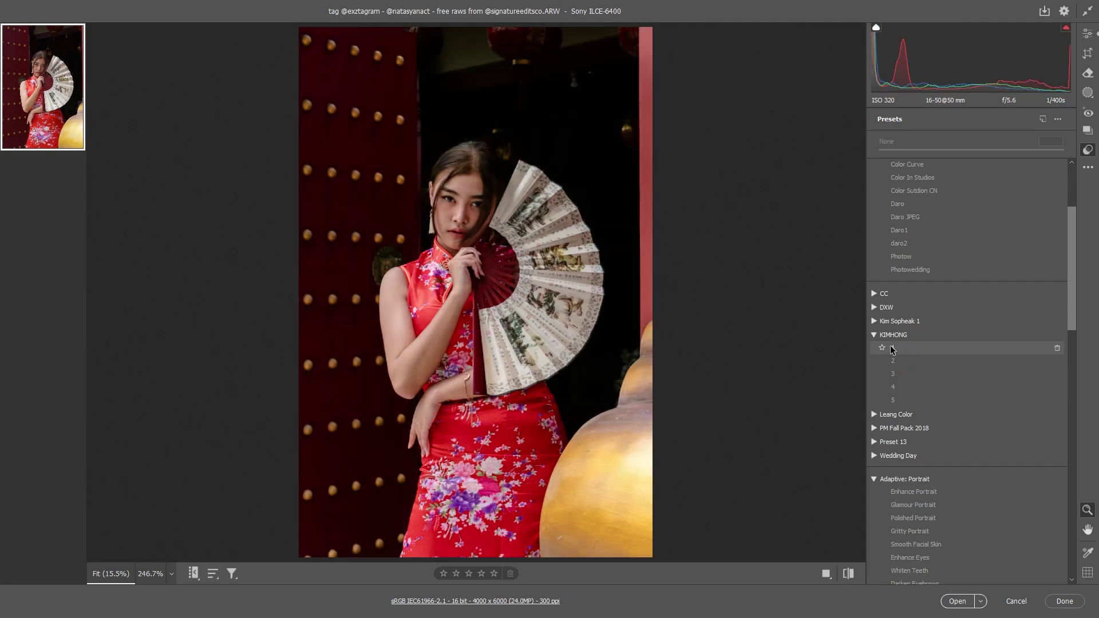
{"action": "left_click", "coordinate": [931, 348]}
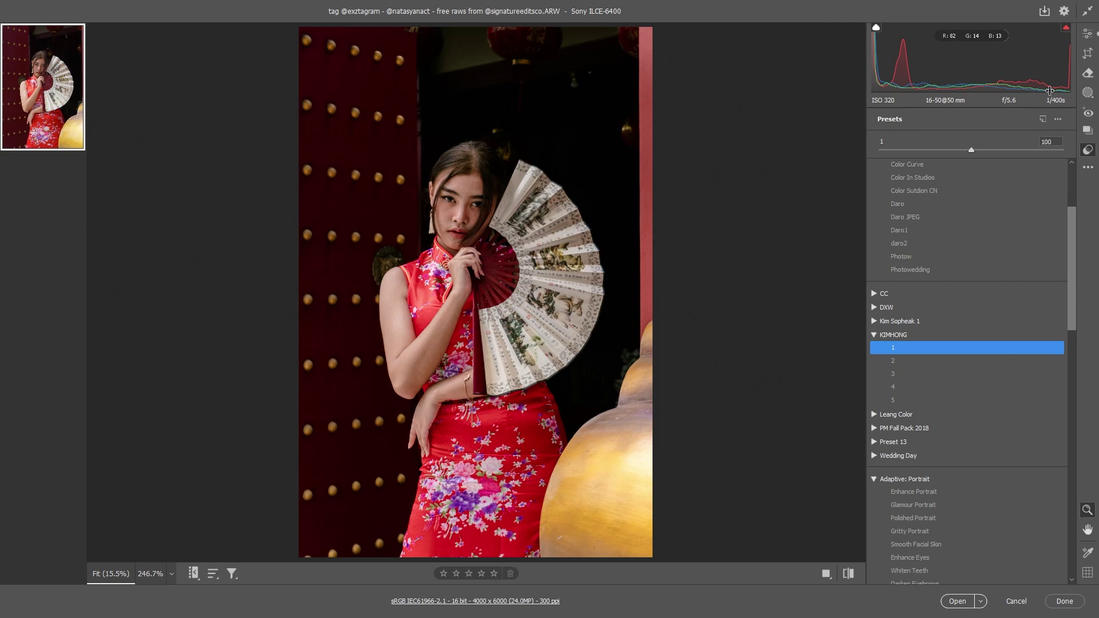
Step: Brighten the portrait by setting Exposure to +0.40 and Shadows to +88
{"action": "left_click", "coordinate": [1087, 35]}
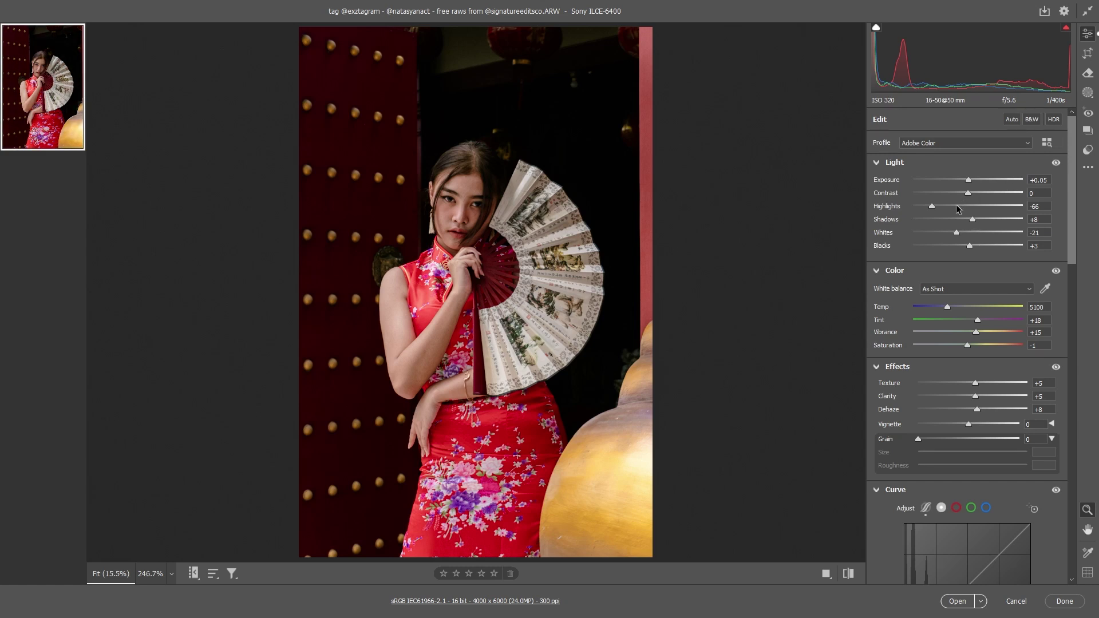
{"action": "left_click_drag", "start_coordinate": [969, 183], "coordinate": [972, 182]}
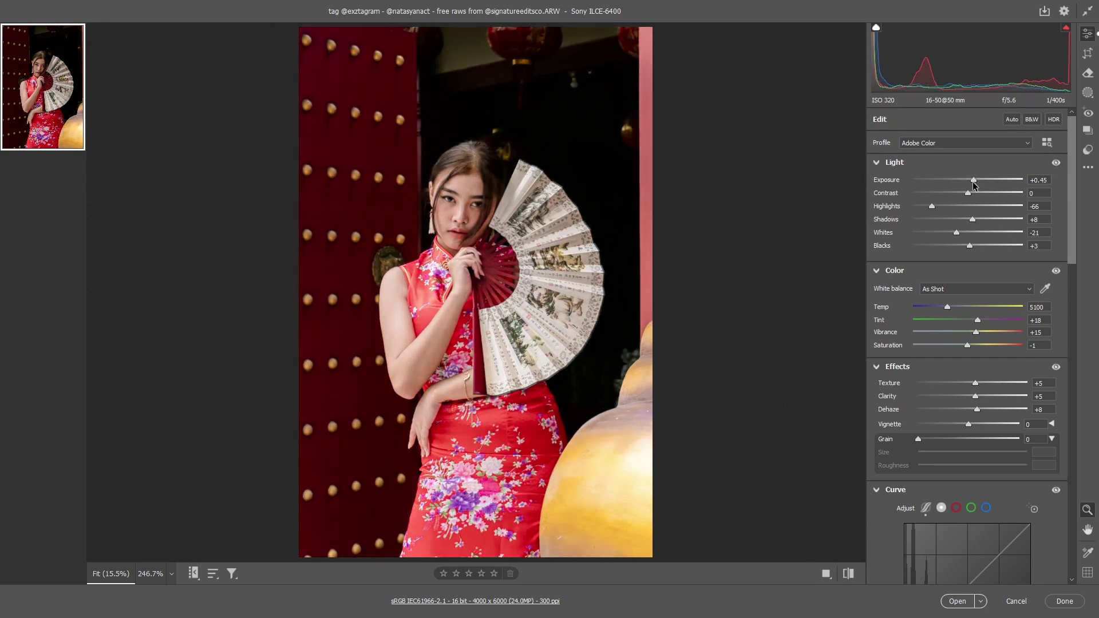
{"action": "left_click_drag", "start_coordinate": [972, 219], "coordinate": [991, 221]}
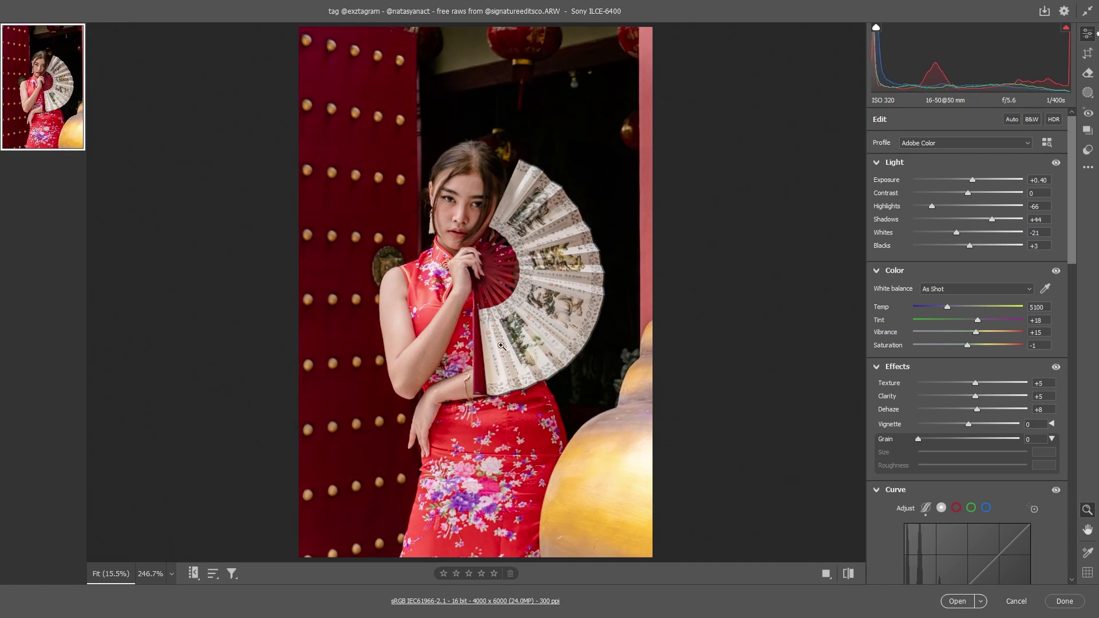
{"action": "left_click", "coordinate": [395, 306]}
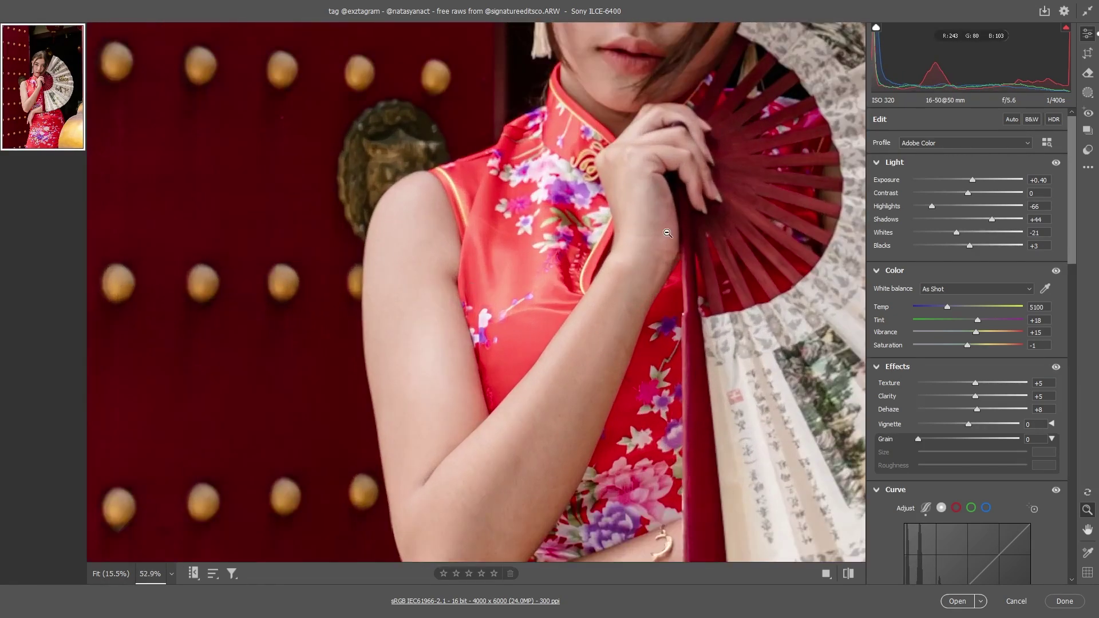
{"action": "left_click", "coordinate": [689, 213], "text": "alt"}
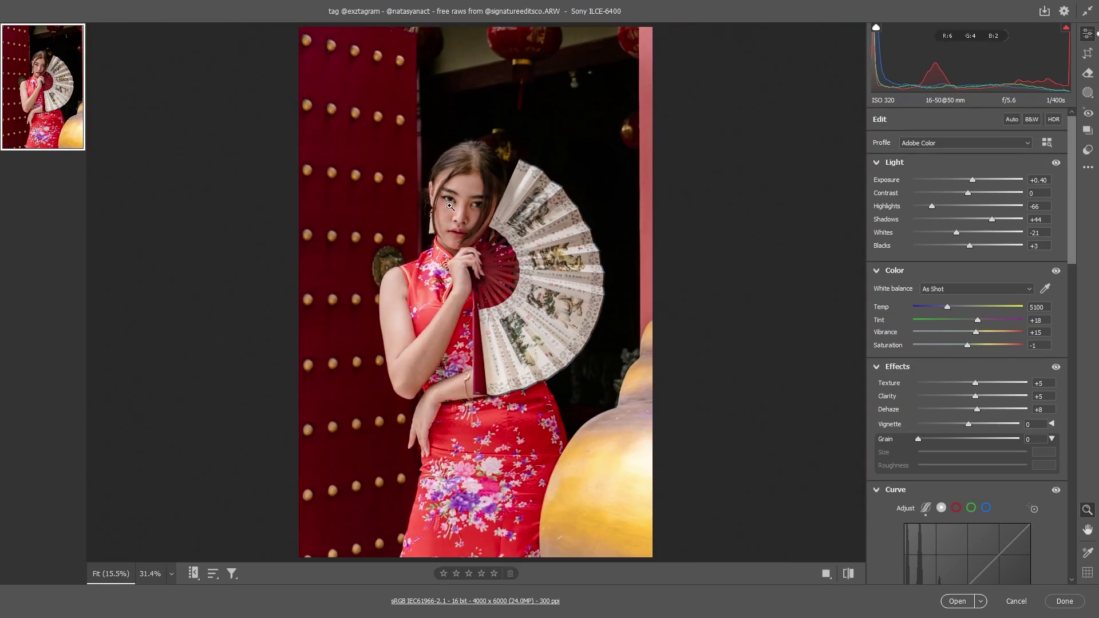
{"action": "left_click", "coordinate": [536, 168]}
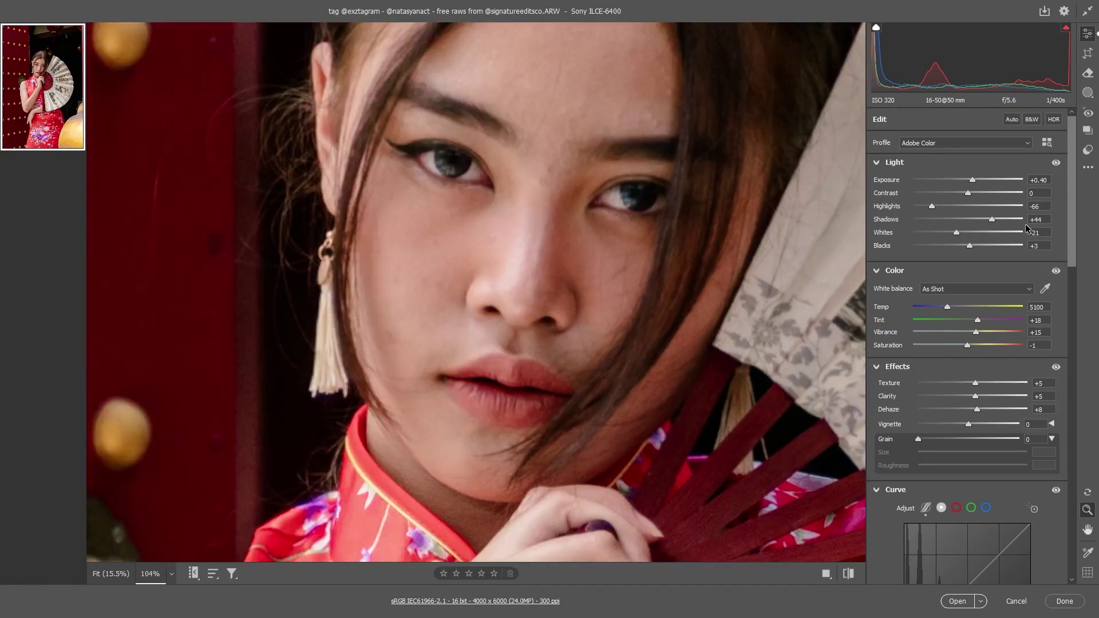
{"action": "left_click_drag", "start_coordinate": [1001, 216], "coordinate": [1015, 212]}
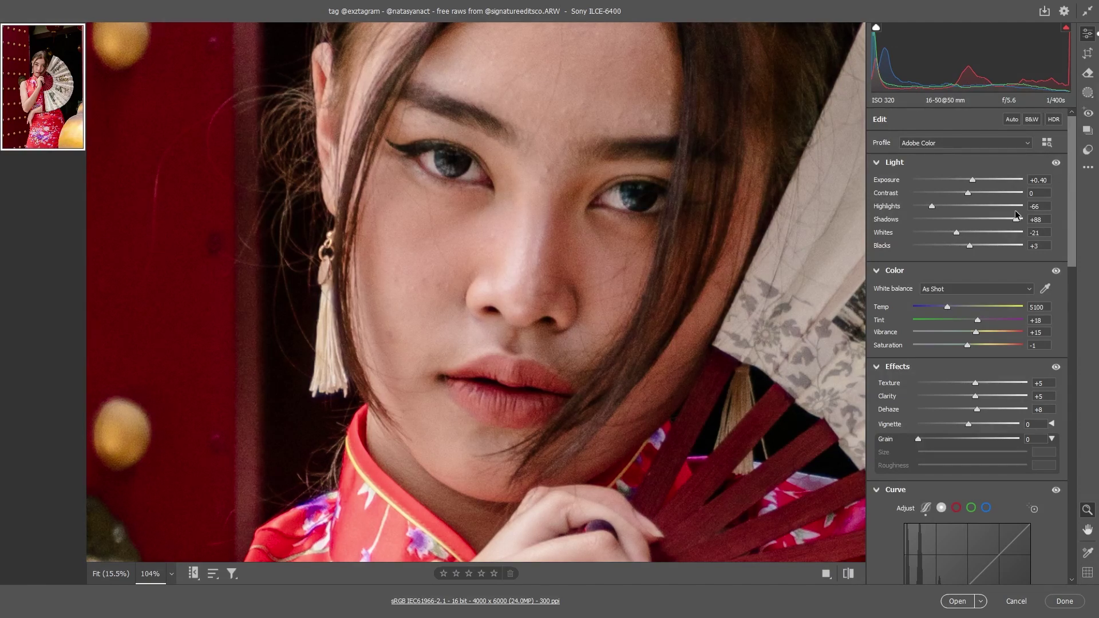
Step: Set the portrait's Sharpen amount to 100 in the Detail settings
{"action": "left_click", "coordinate": [358, 393]}
{"action": "left_click", "coordinate": [358, 339]}
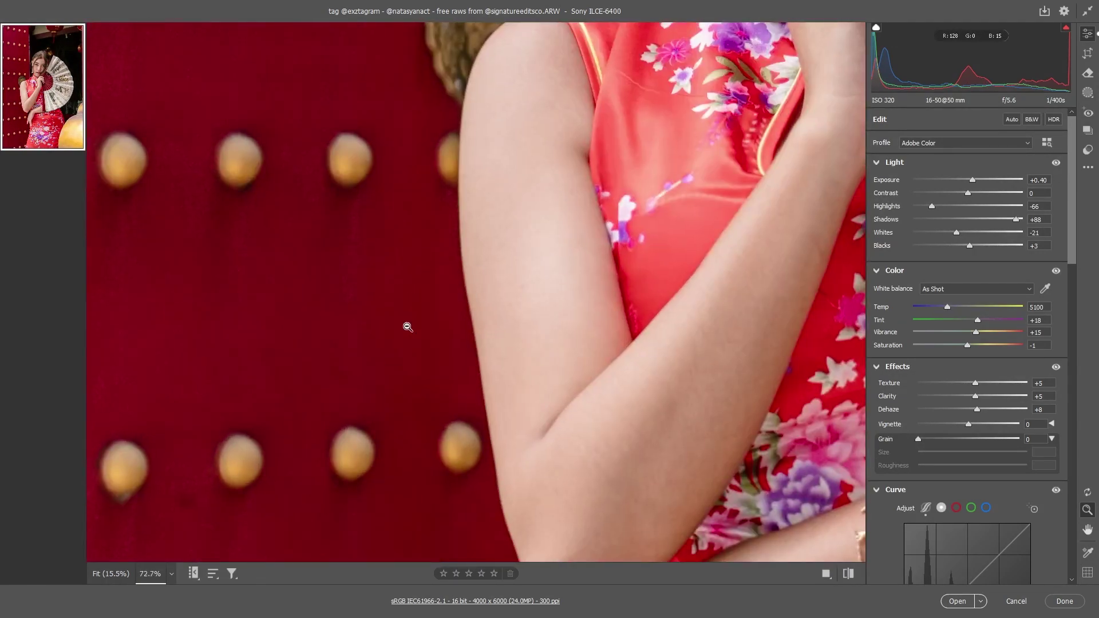
{"action": "left_click_drag", "start_coordinate": [395, 311], "coordinate": [473, 294]}
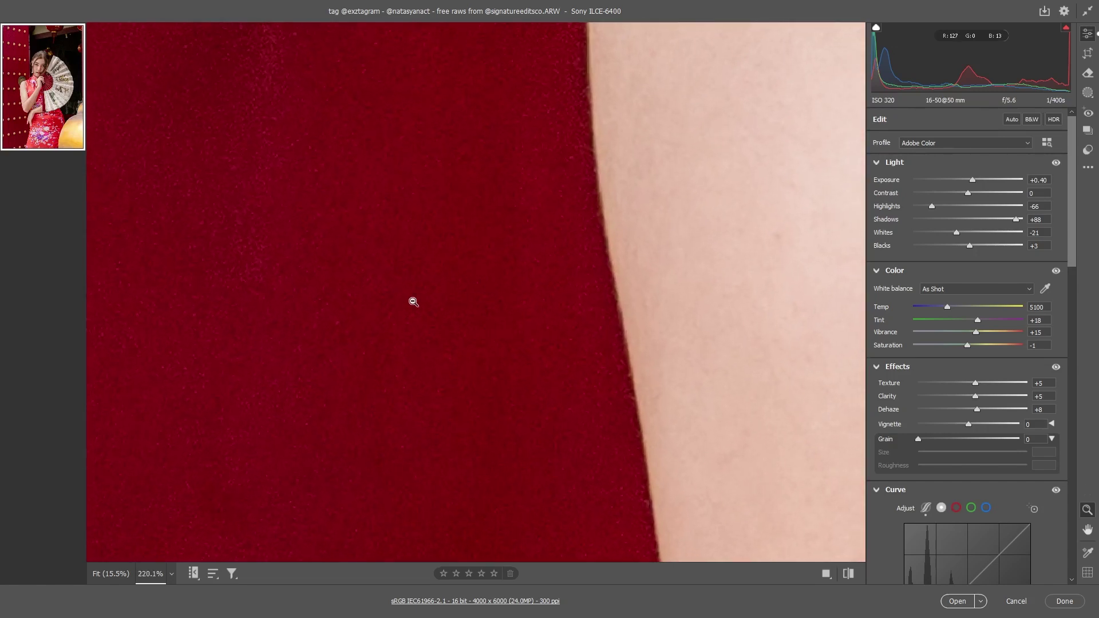
{"action": "left_click_drag", "start_coordinate": [589, 275], "coordinate": [484, 366]}
{"action": "left_click_drag", "start_coordinate": [590, 315], "coordinate": [525, 226]}
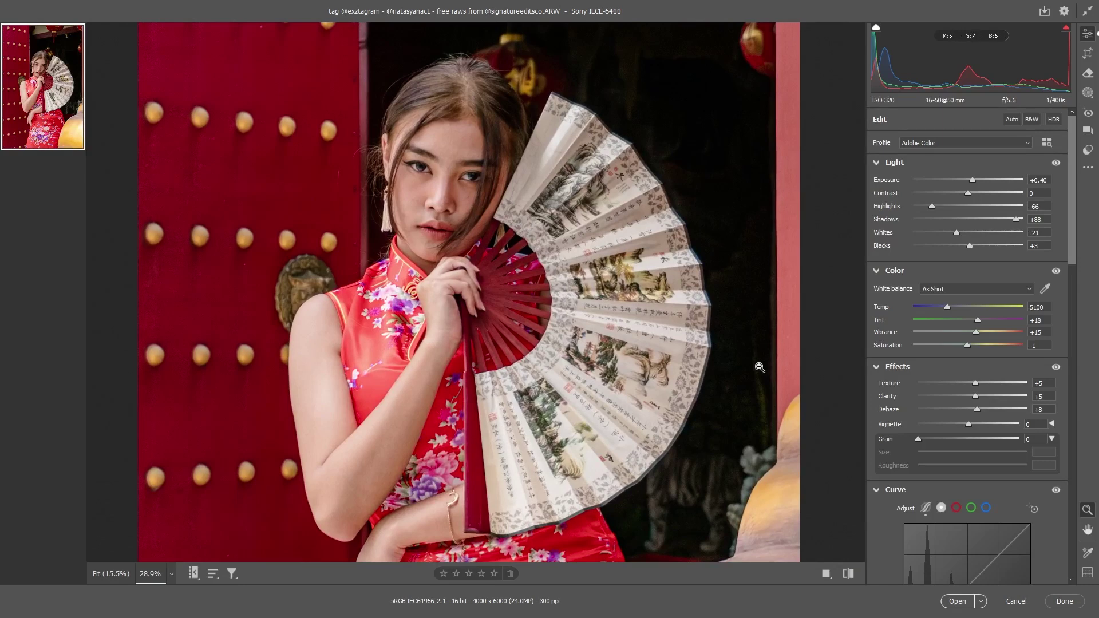
{"action": "left_click_drag", "start_coordinate": [1070, 220], "coordinate": [1070, 469]}
{"action": "left_click", "coordinate": [976, 457]}
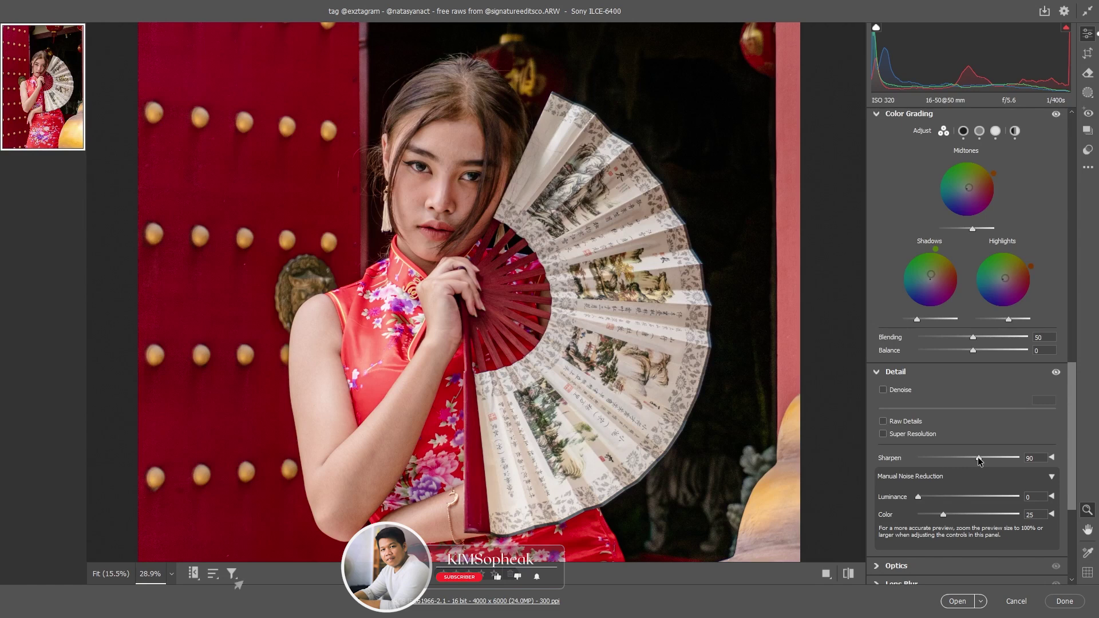
{"action": "left_click_drag", "start_coordinate": [978, 457], "coordinate": [985, 459]}
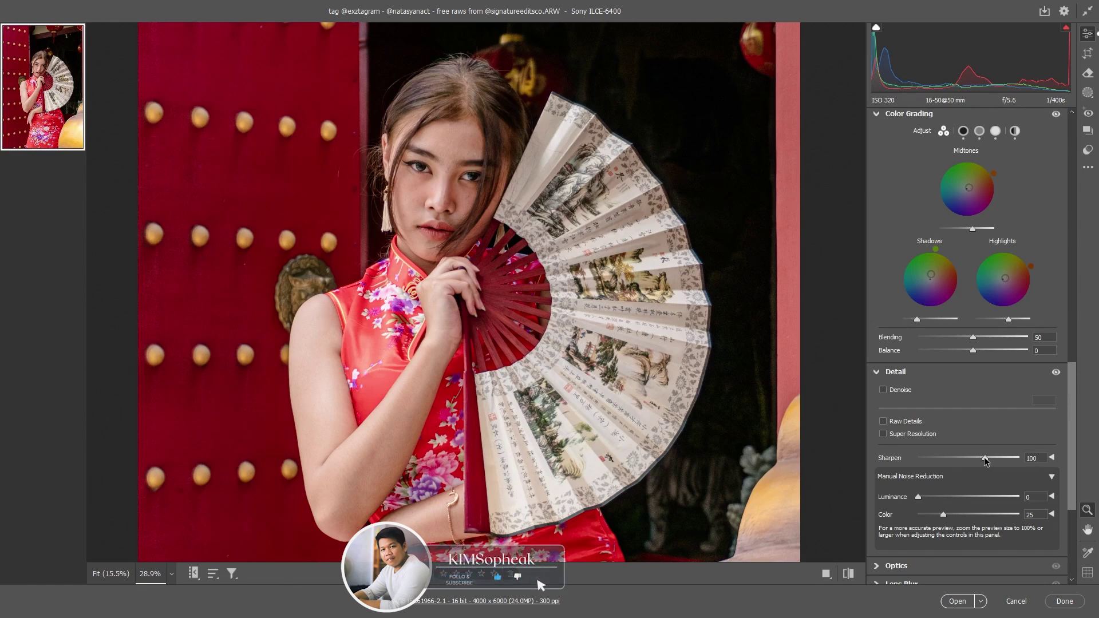
{"action": "left_click_drag", "start_coordinate": [985, 460], "coordinate": [984, 460]}
Step: Examine the sharpened portrait's dress, hand, face and fan at various magnifications to judge detail and noise
{"action": "scroll", "coordinate": [328, 345], "scroll_direction": "up", "scroll_amount": 4}
{"action": "scroll", "coordinate": [542, 73], "scroll_direction": "up", "scroll_amount": 2}
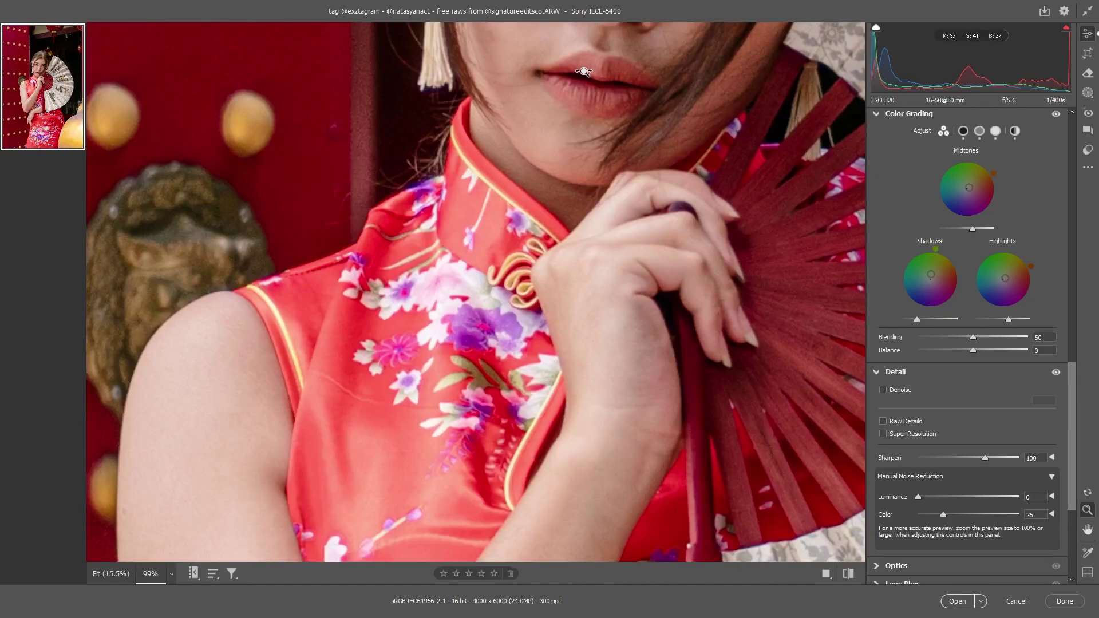
{"action": "scroll", "coordinate": [554, 226], "scroll_direction": "up", "scroll_amount": 2}
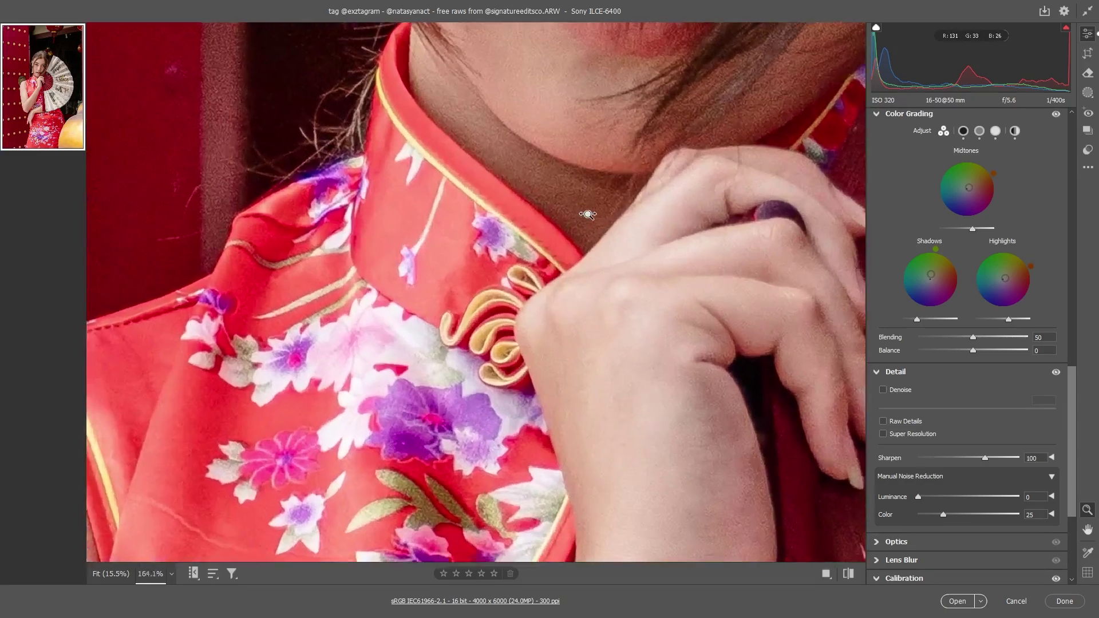
{"action": "scroll", "coordinate": [749, 341], "scroll_direction": "down", "scroll_amount": 5}
{"action": "scroll", "coordinate": [494, 303], "scroll_direction": "up", "scroll_amount": 4}
{"action": "scroll", "coordinate": [493, 304], "scroll_direction": "up", "scroll_amount": 3}
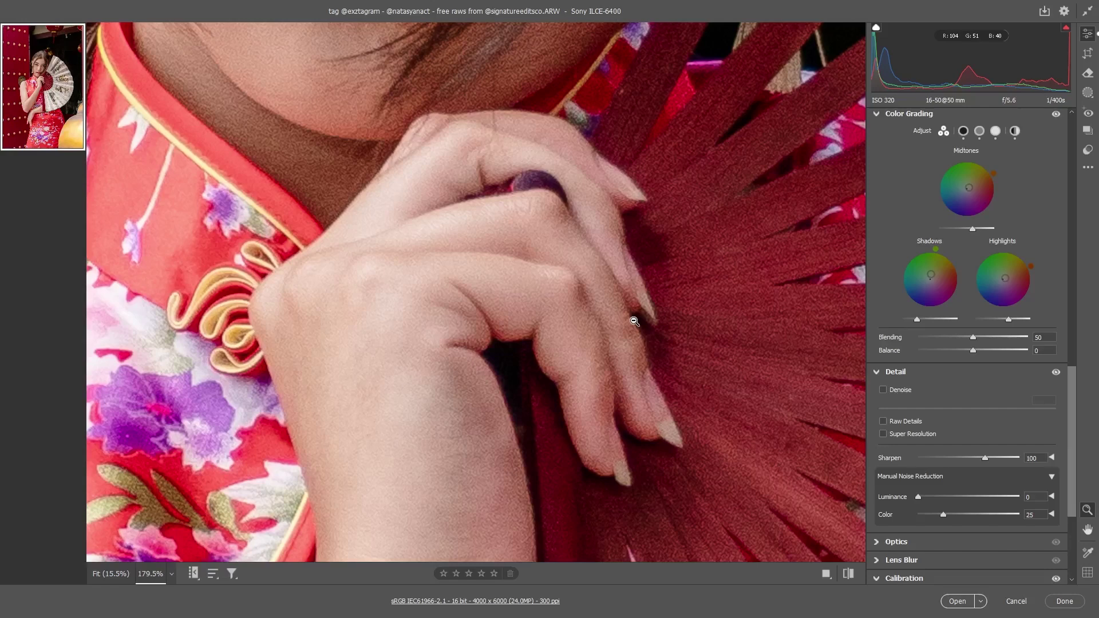
{"action": "scroll", "coordinate": [634, 321], "scroll_direction": "down", "scroll_amount": 4}
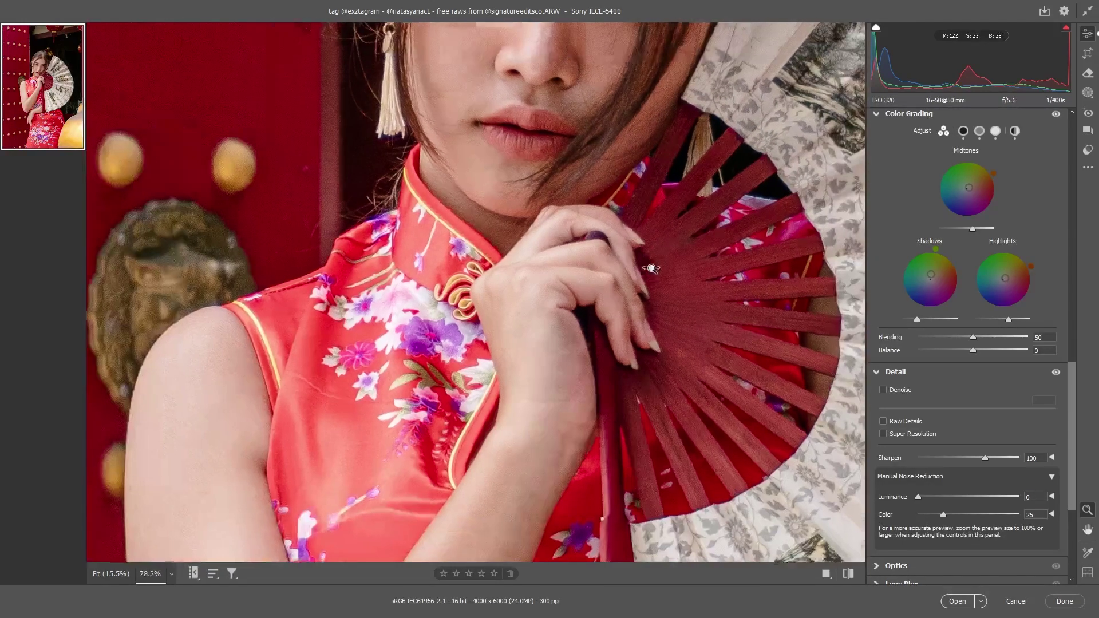
{"action": "scroll", "coordinate": [650, 267], "scroll_direction": "down", "scroll_amount": 1}
{"action": "key", "text": "space"}
{"action": "left_click_drag", "start_coordinate": [642, 252], "coordinate": [577, 309]}
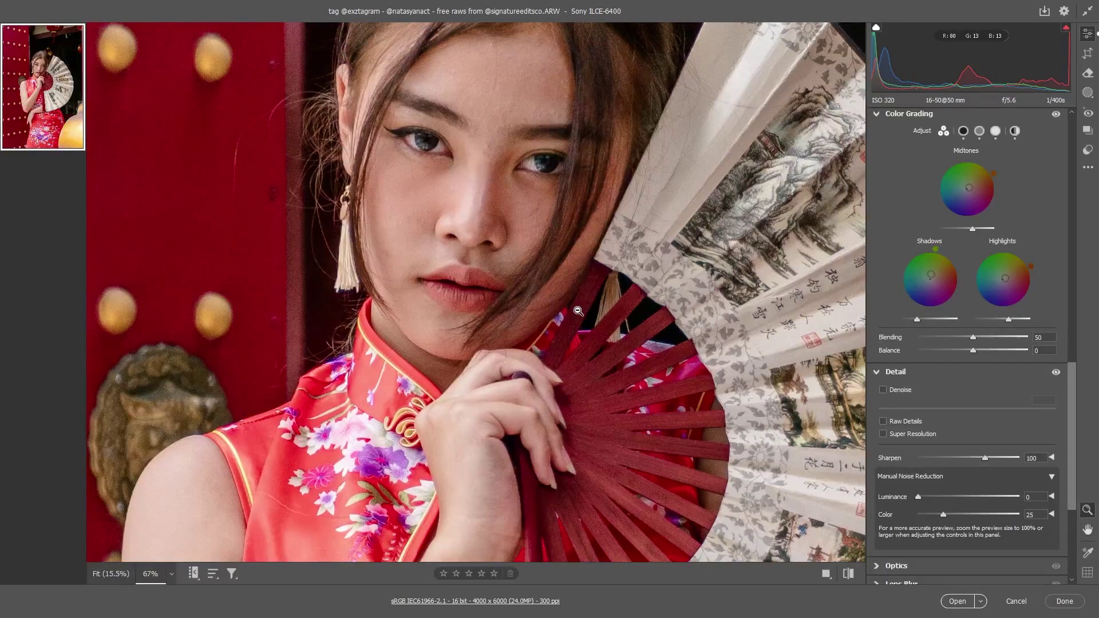
{"action": "left_click", "coordinate": [578, 310]}
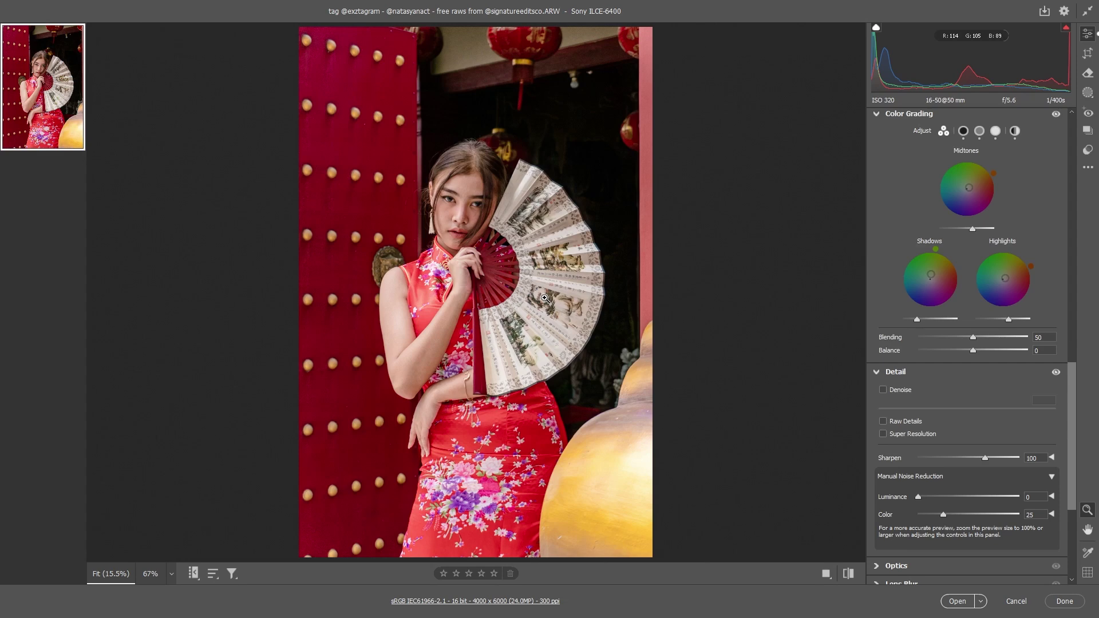
{"action": "left_click", "coordinate": [481, 245]}
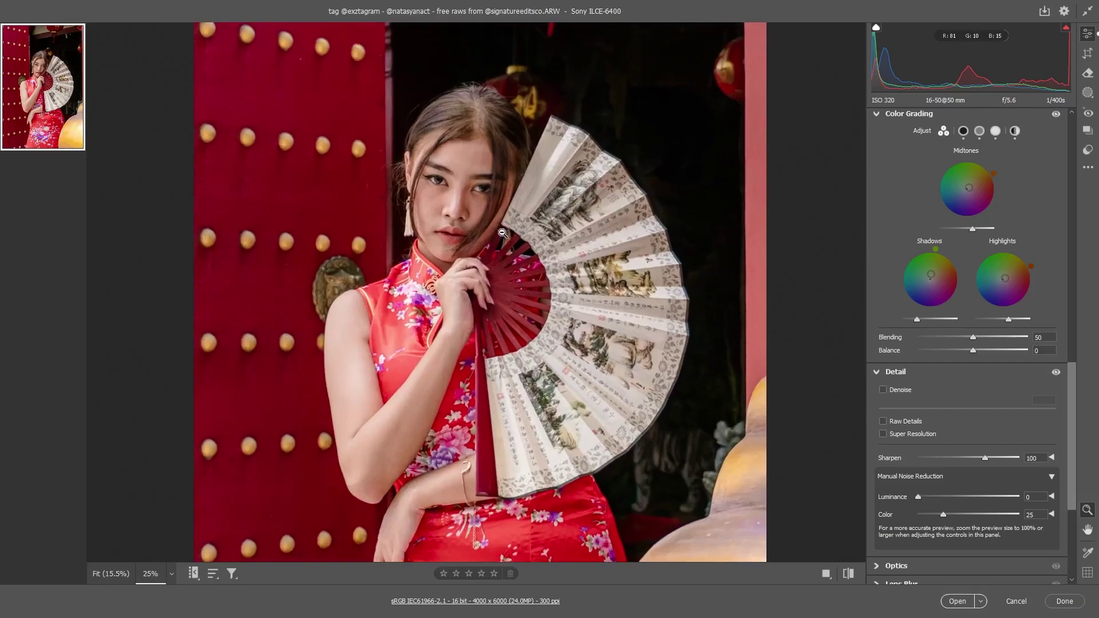
{"action": "scroll", "coordinate": [496, 209], "scroll_direction": "up", "scroll_amount": 2}
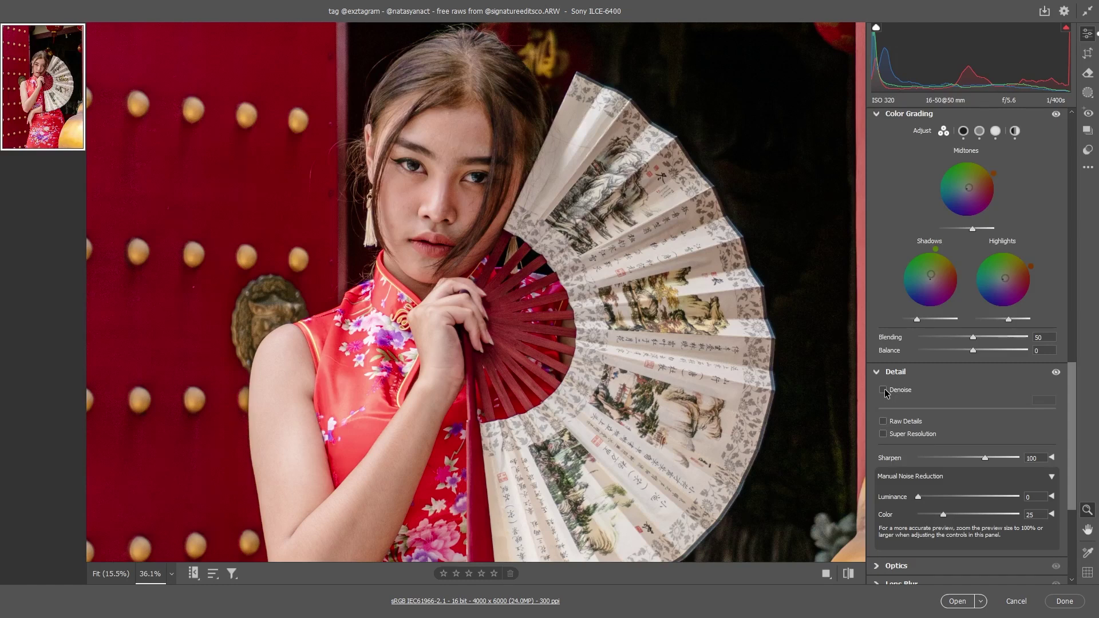
{"action": "mouse_move", "coordinate": [885, 392]}
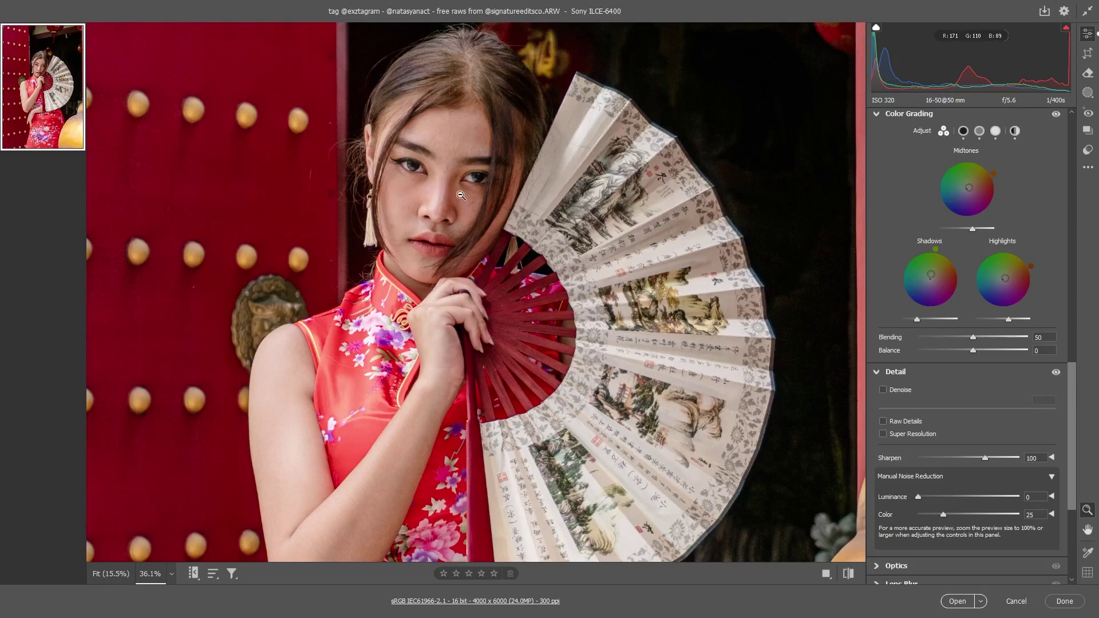
{"action": "scroll", "coordinate": [464, 192], "scroll_direction": "up", "scroll_amount": 4}
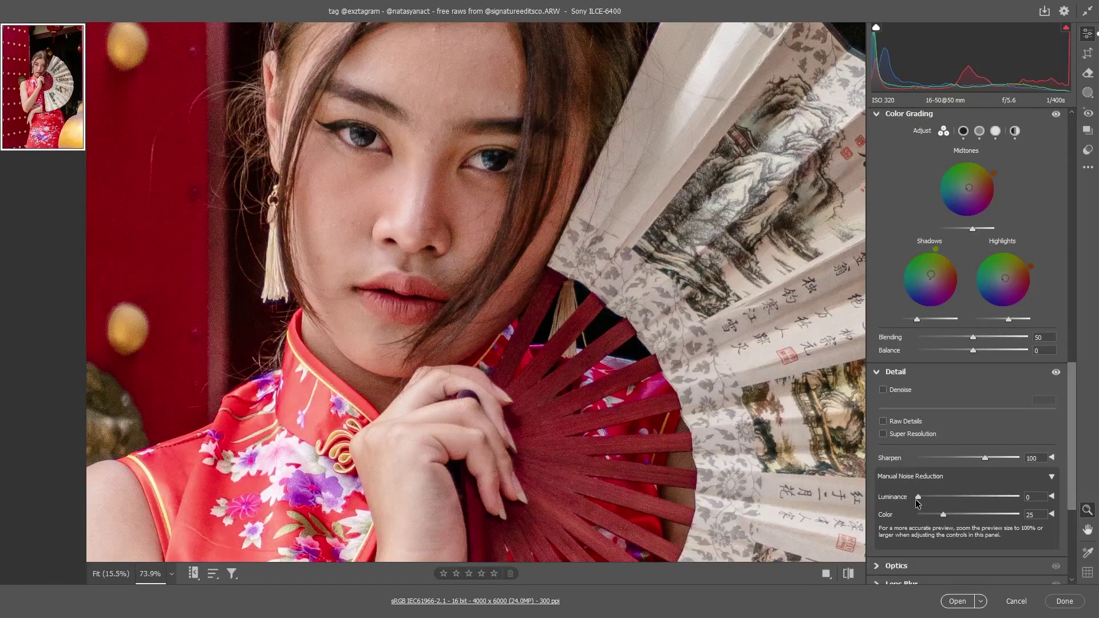
Step: Raise the manual Luminance noise reduction to 37 to smooth the grain on the skin and fan
{"action": "left_click_drag", "start_coordinate": [918, 502], "coordinate": [941, 499]}
{"action": "scroll", "coordinate": [475, 460], "scroll_direction": "up", "scroll_amount": 2}
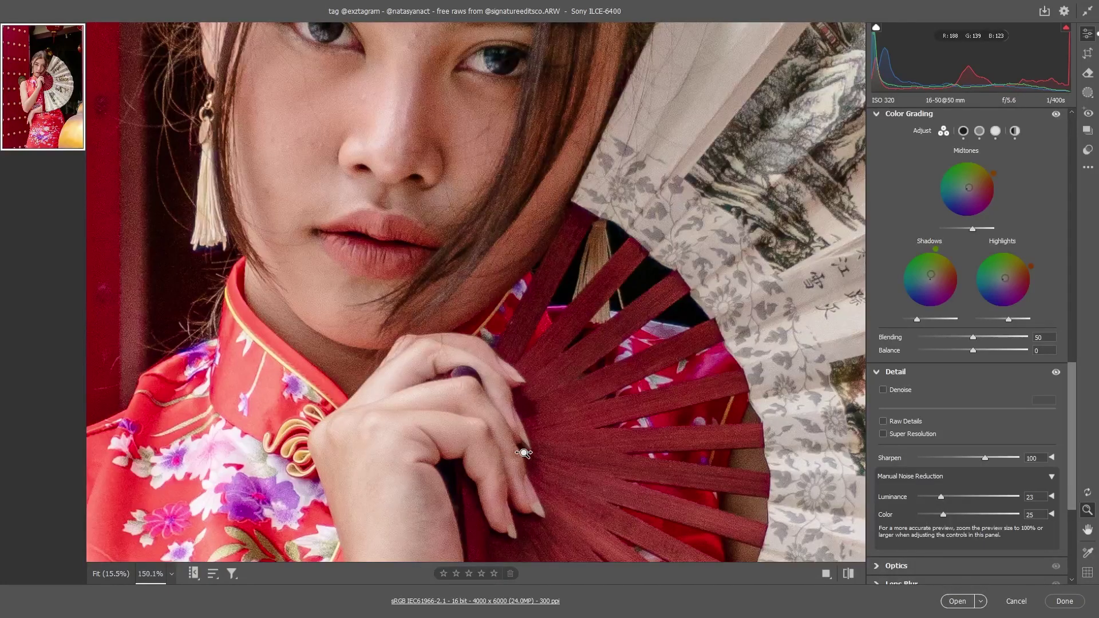
{"action": "scroll", "coordinate": [523, 453], "scroll_direction": "up", "scroll_amount": 2}
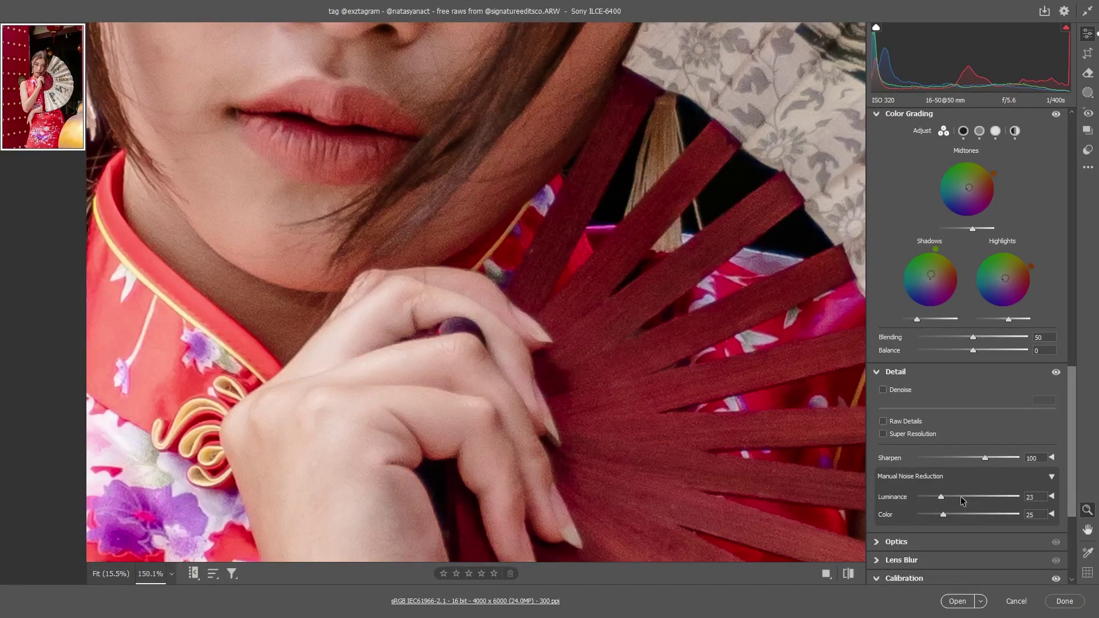
{"action": "left_click_drag", "start_coordinate": [960, 496], "coordinate": [932, 497]}
Step: Compare the portrait's before and after versions side by side, checking the face, hand and fan up close and the whole image
{"action": "key", "text": "q"}
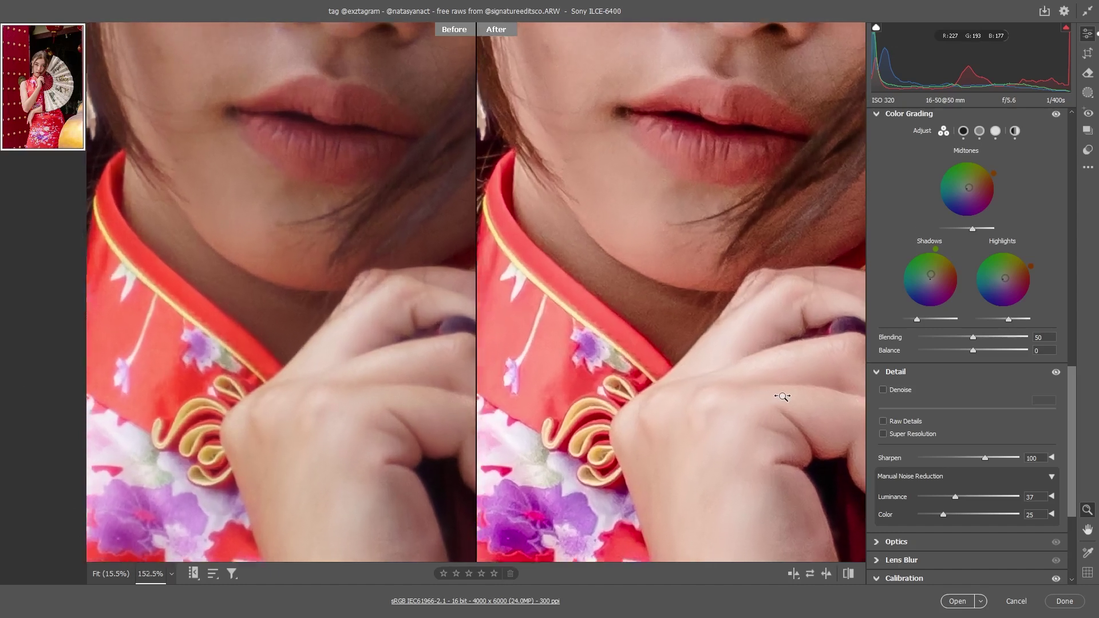
{"action": "scroll", "coordinate": [690, 417], "scroll_direction": "right", "scroll_amount": 5}
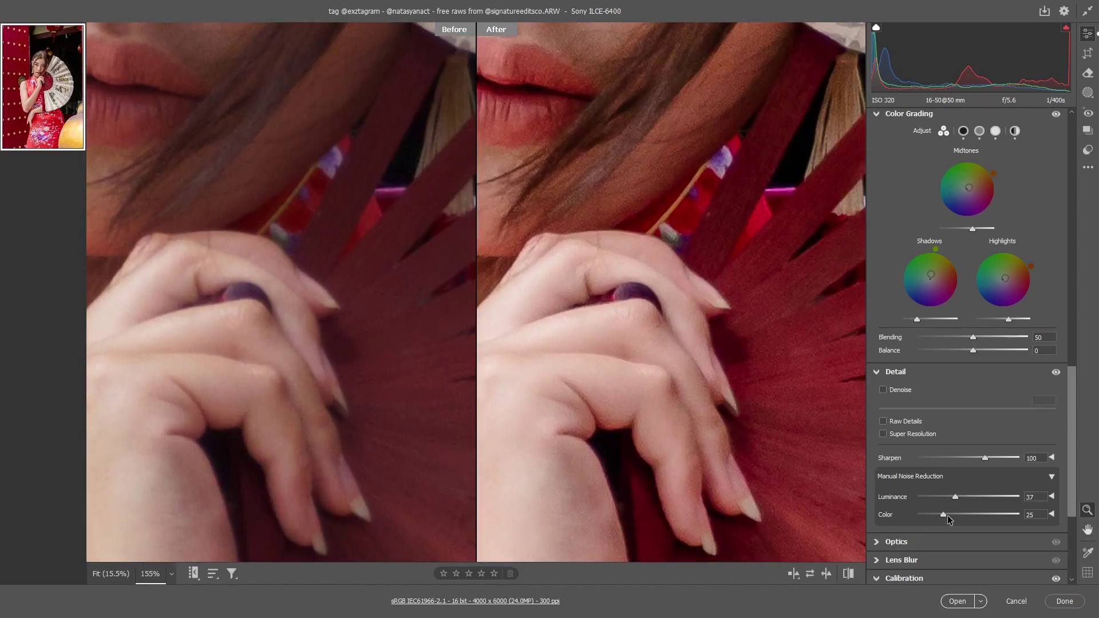
{"action": "left_click", "coordinate": [743, 422]}
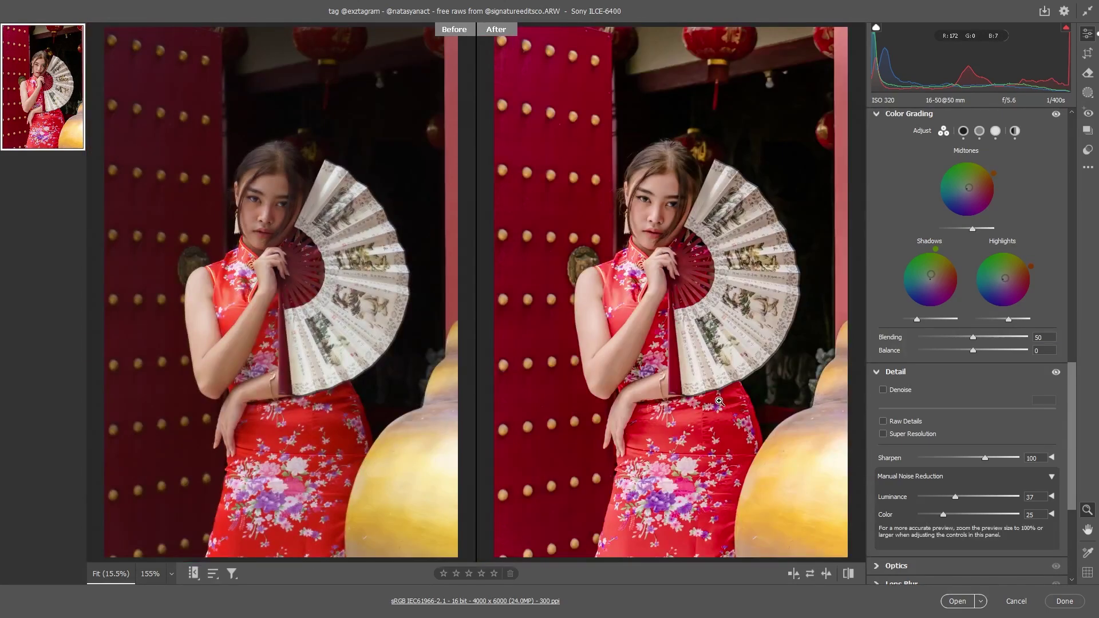
{"action": "key", "text": "q"}
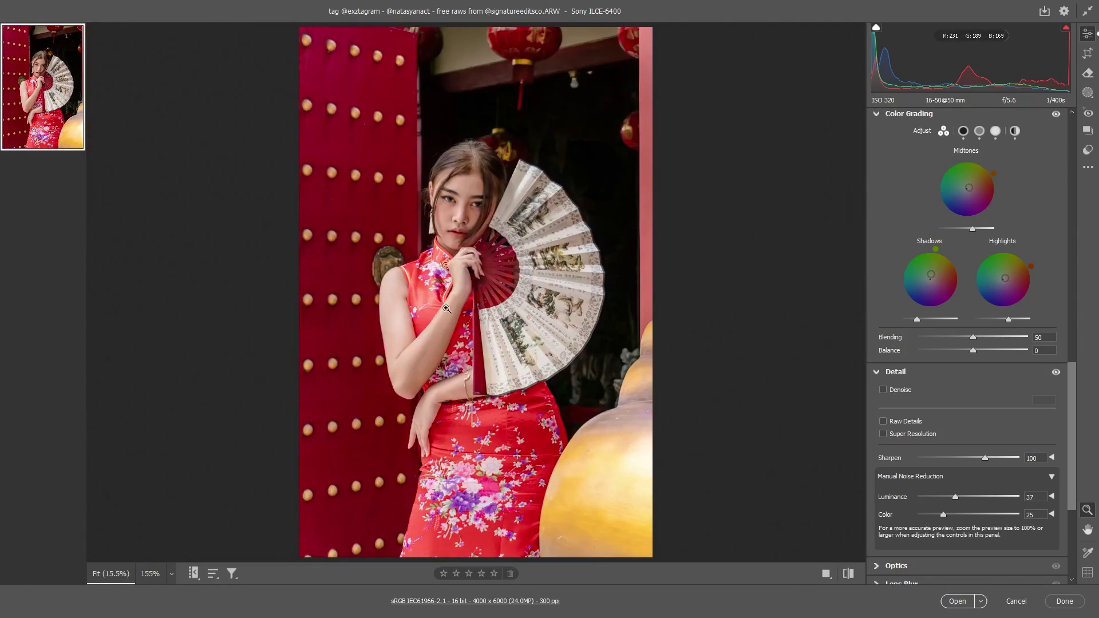
Step: Reset the manual Luminance noise reduction to 0
{"action": "left_click", "coordinate": [444, 346]}
{"action": "left_click_drag", "start_coordinate": [507, 132], "coordinate": [607, 316]}
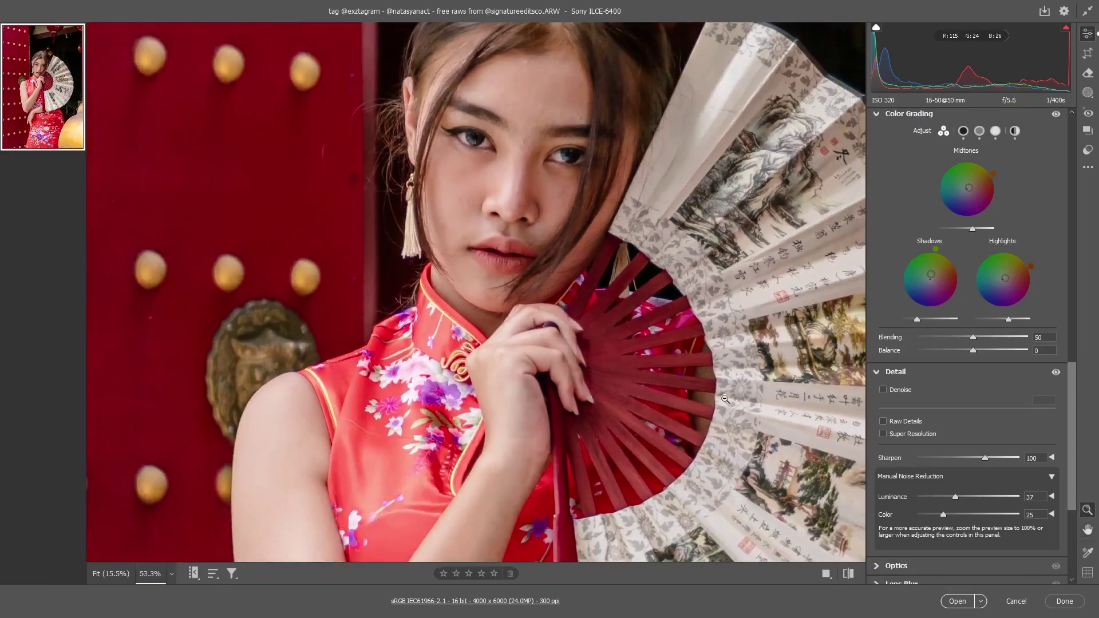
{"action": "double_click", "coordinate": [954, 497]}
Step: Apply Denoise to the portrait with an amount of 50
{"action": "left_click_drag", "start_coordinate": [638, 284], "coordinate": [506, 337]}
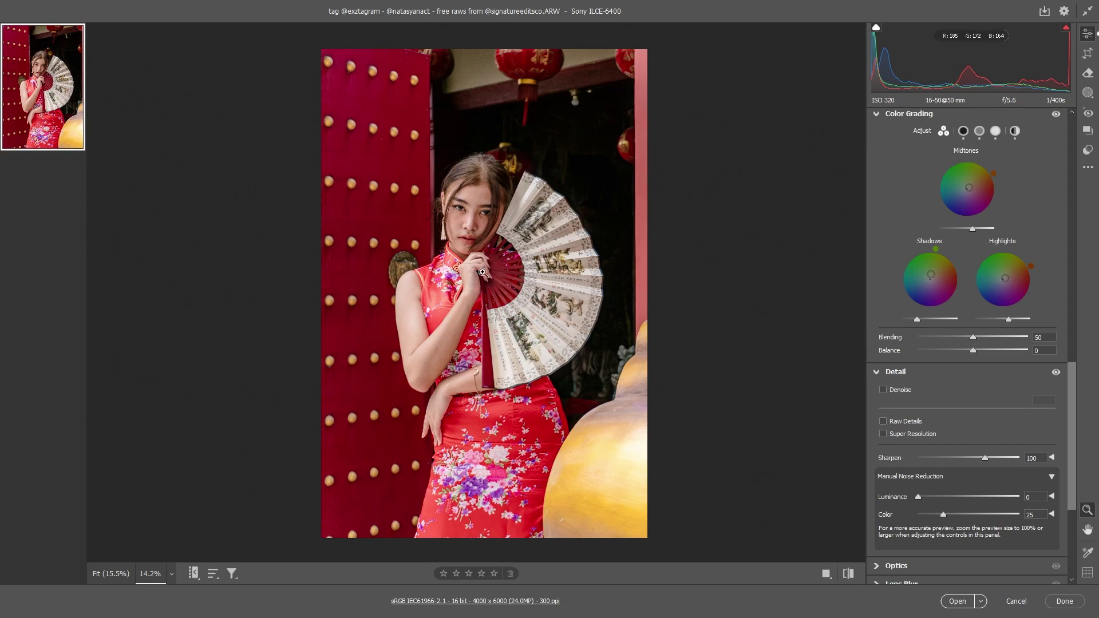
{"action": "left_click_drag", "start_coordinate": [480, 260], "coordinate": [658, 281]}
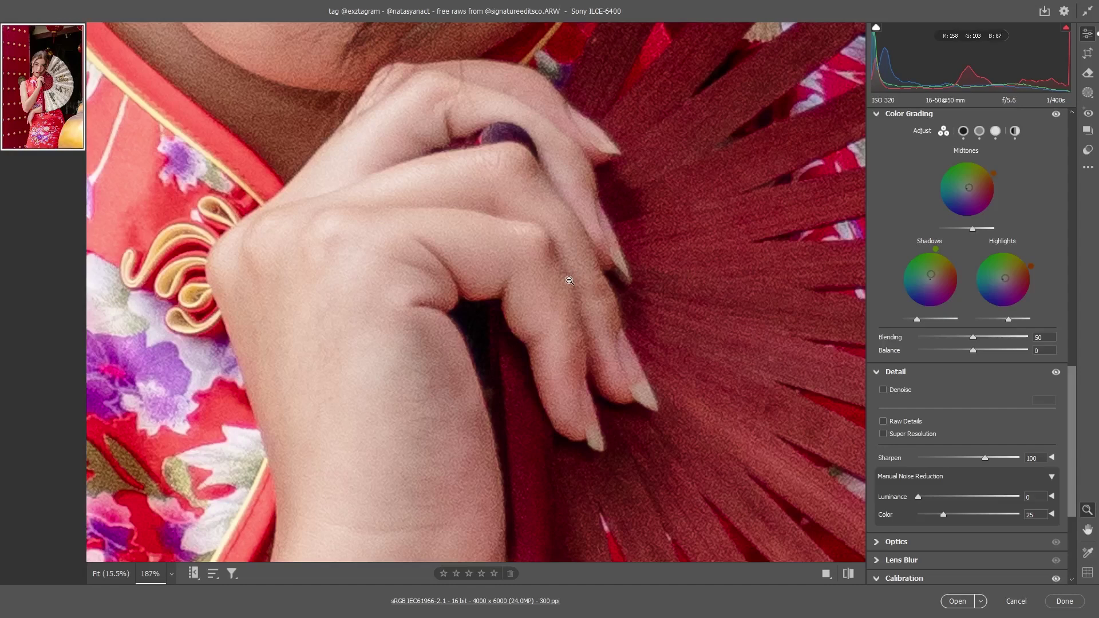
{"action": "left_click_drag", "start_coordinate": [570, 280], "coordinate": [574, 280]}
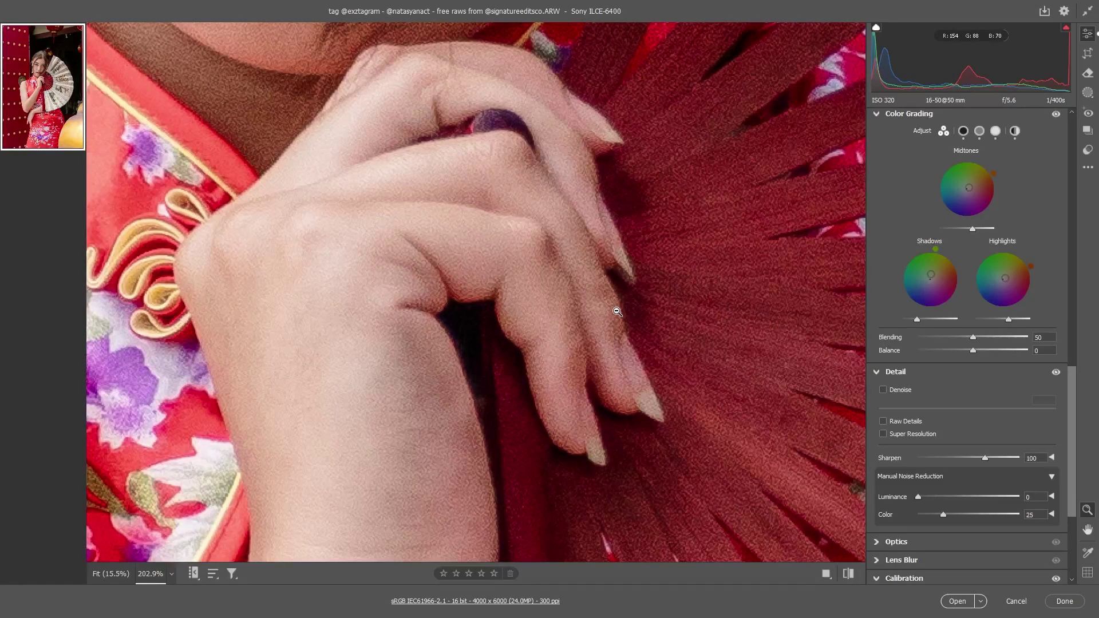
{"action": "left_click_drag", "start_coordinate": [625, 209], "coordinate": [538, 120]}
{"action": "scroll", "coordinate": [510, 171], "scroll_direction": "up", "scroll_amount": 5}
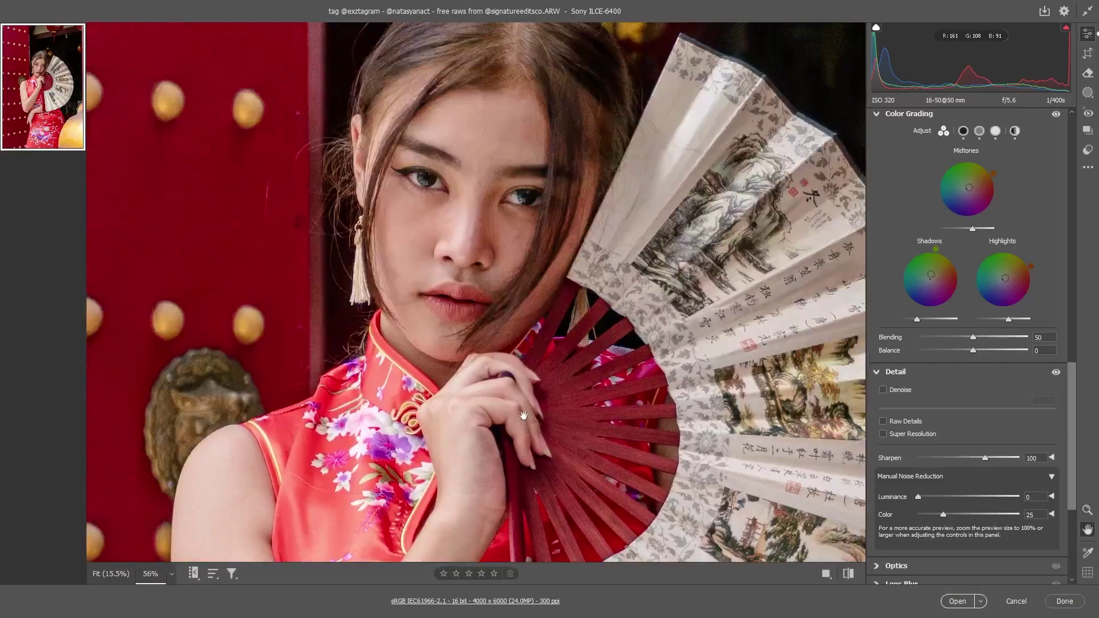
{"action": "left_click_drag", "start_coordinate": [509, 171], "coordinate": [575, 165]}
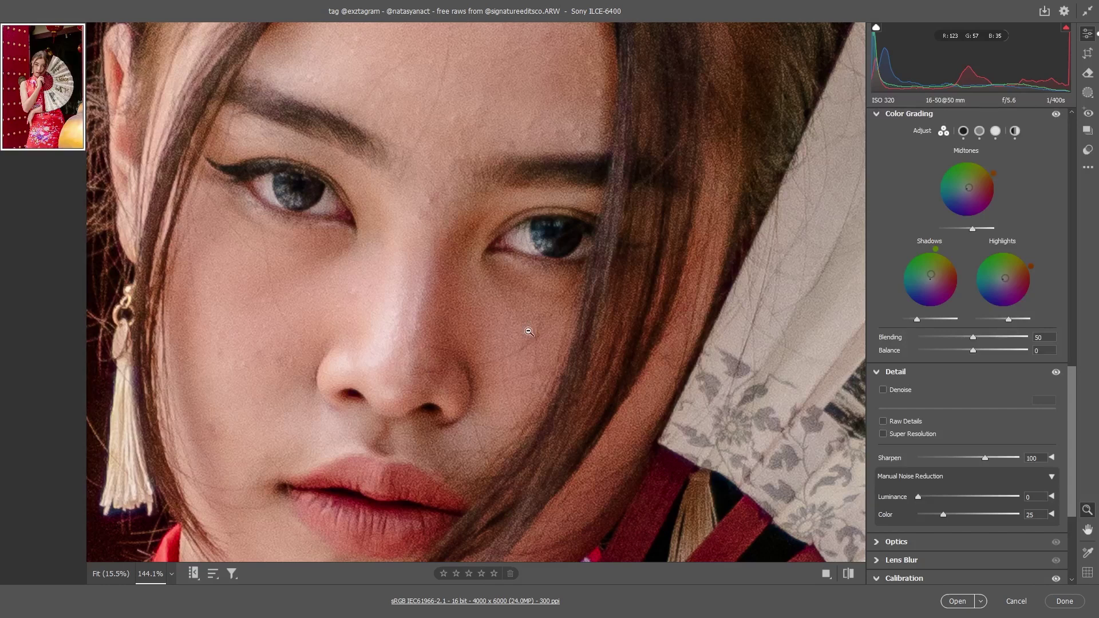
{"action": "scroll", "coordinate": [572, 401], "scroll_direction": "down", "scroll_amount": 5}
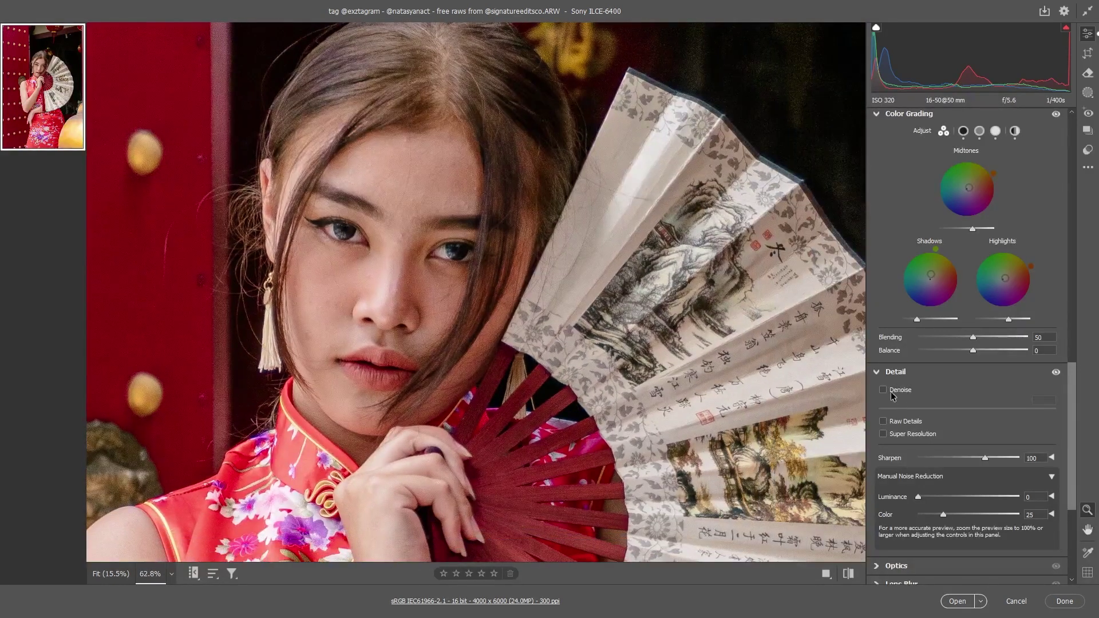
{"action": "left_click", "coordinate": [883, 391]}
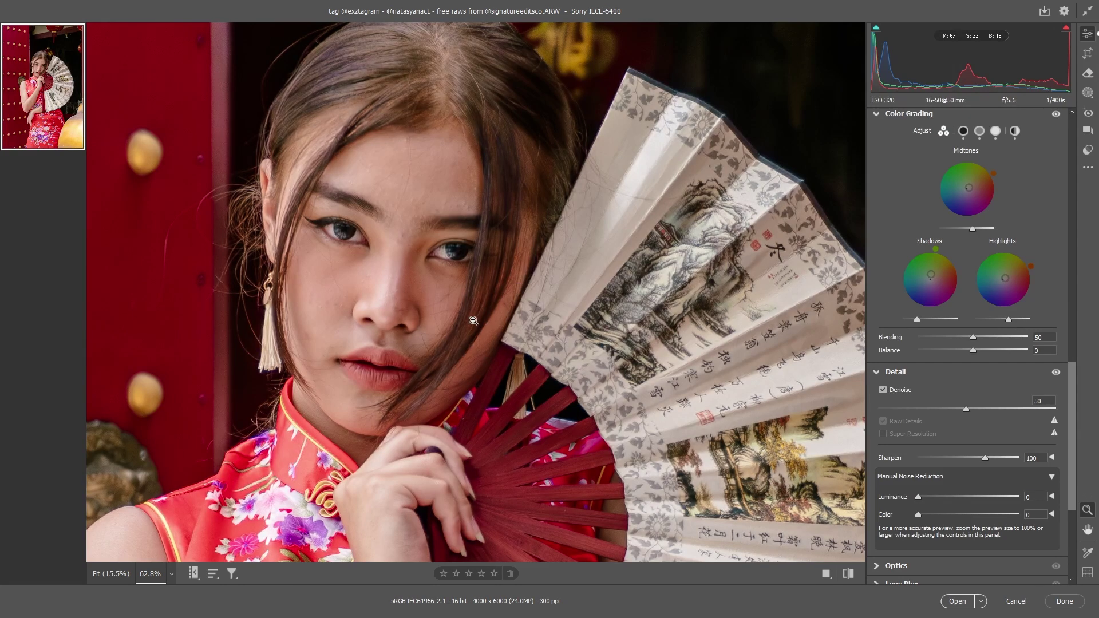
Step: Compare the face's skin and hair up close with the Detail adjustments switched off and back on
{"action": "left_click", "coordinate": [443, 283]}
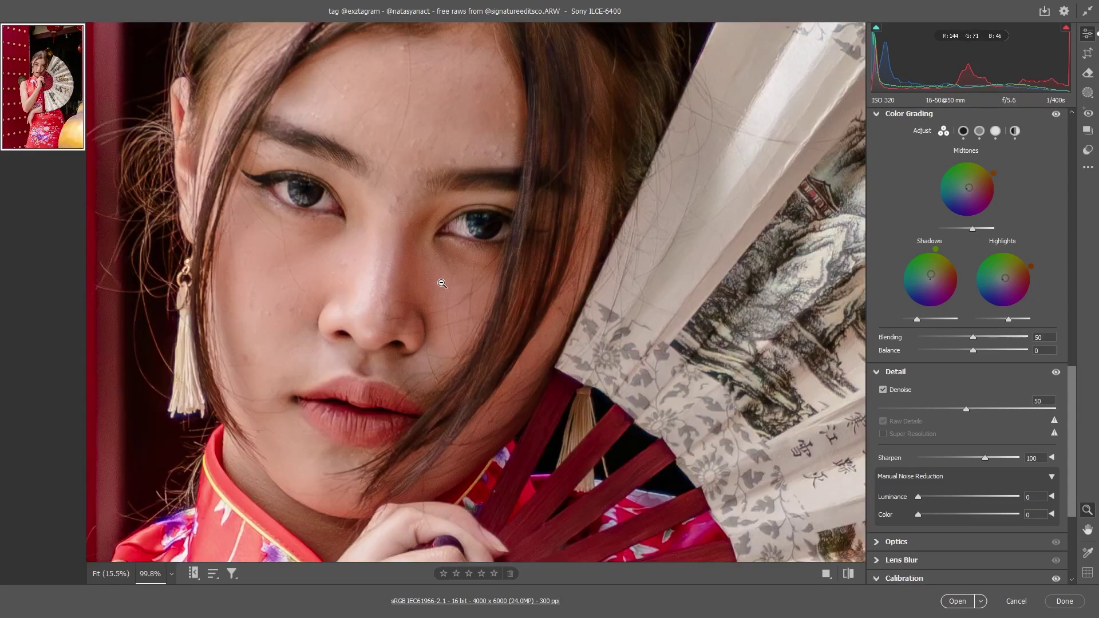
{"action": "left_click", "coordinate": [461, 279]}
{"action": "key", "text": "h"}
{"action": "left_click_drag", "start_coordinate": [456, 307], "coordinate": [599, 253]}
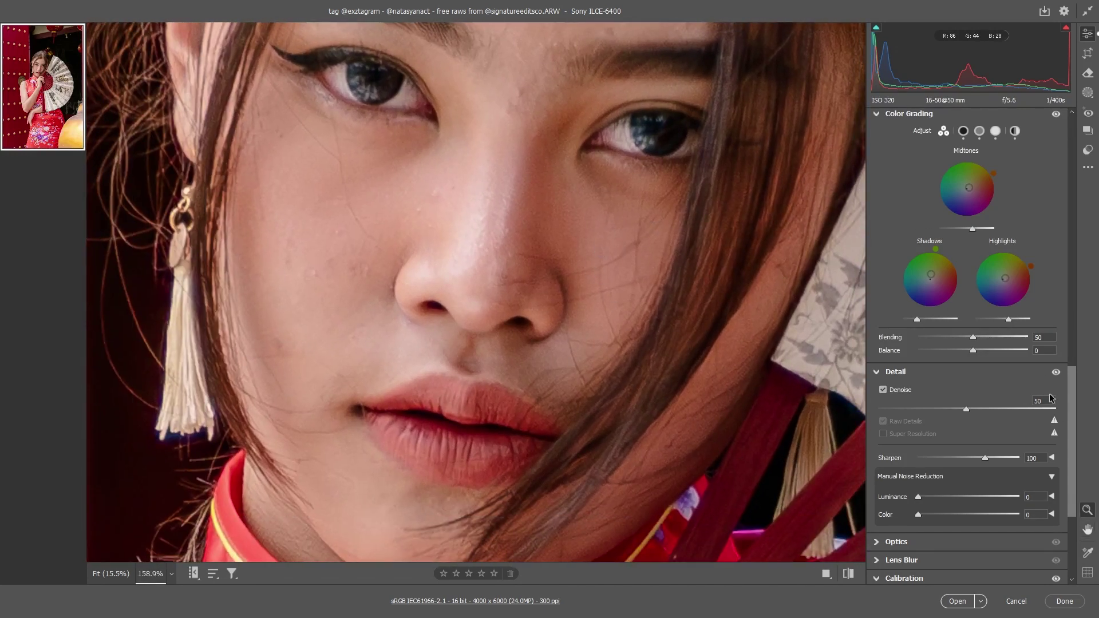
{"action": "left_click", "coordinate": [1056, 372]}
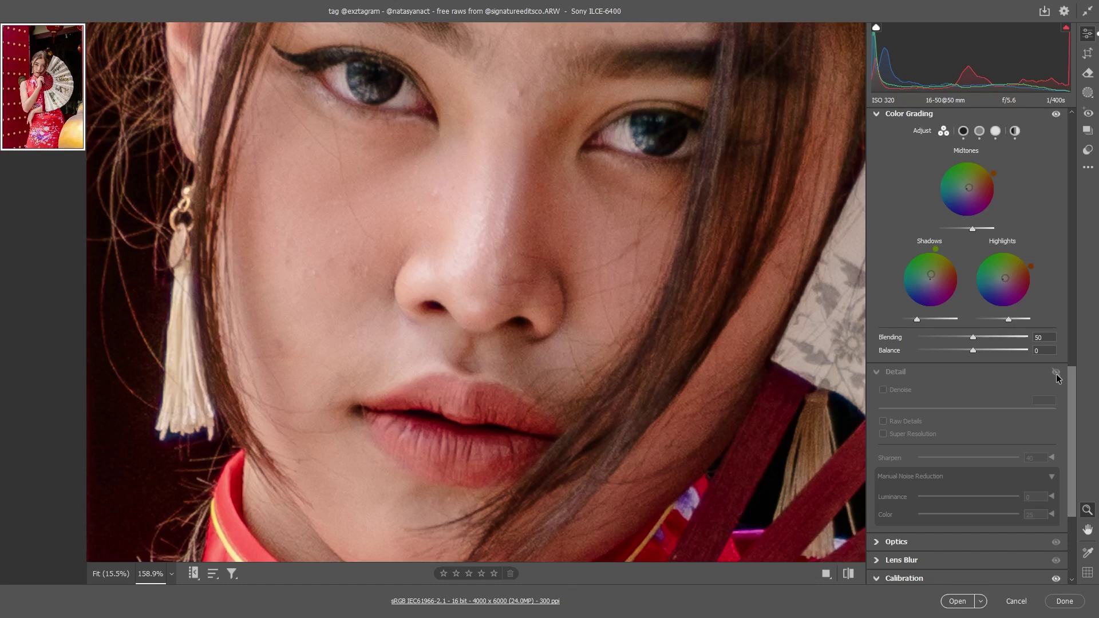
{"action": "left_click", "coordinate": [1055, 372]}
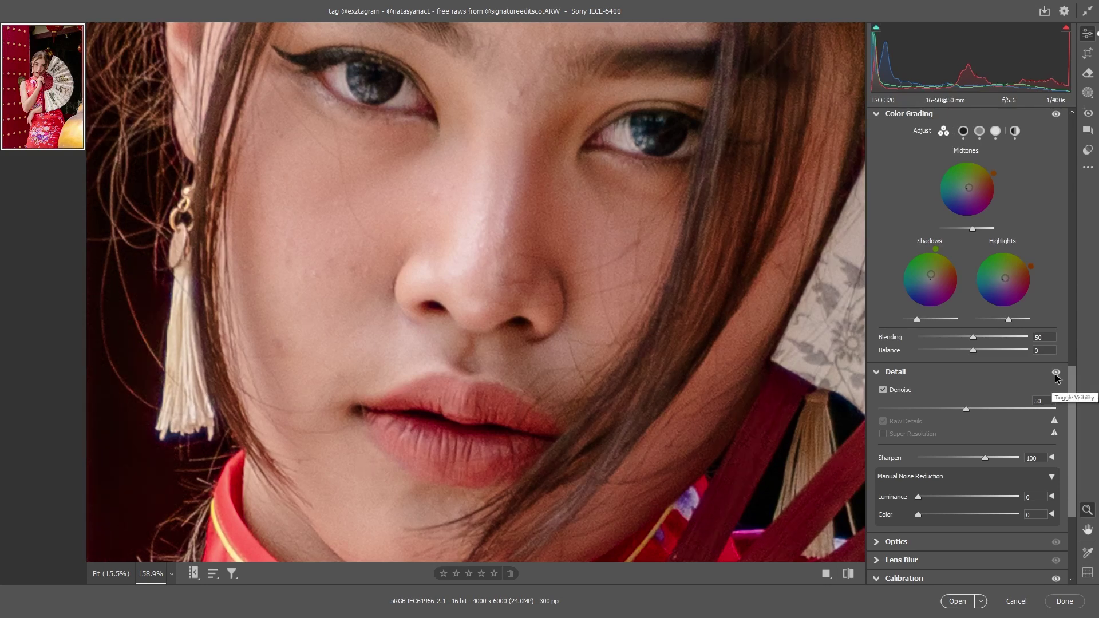
Step: Examine the denoised portrait from full figure to face, and check the forehead and eyes with the Detail adjustments hidden and shown
{"action": "scroll", "coordinate": [537, 250], "scroll_direction": "down", "scroll_amount": 4}
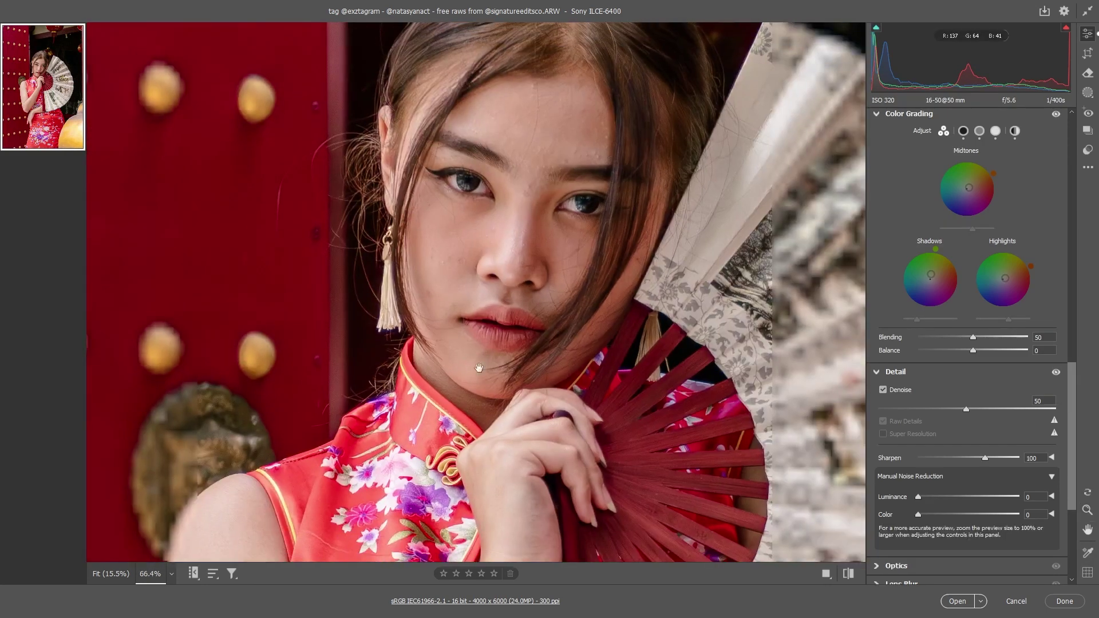
{"action": "scroll", "coordinate": [475, 367], "scroll_direction": "down", "scroll_amount": 3}
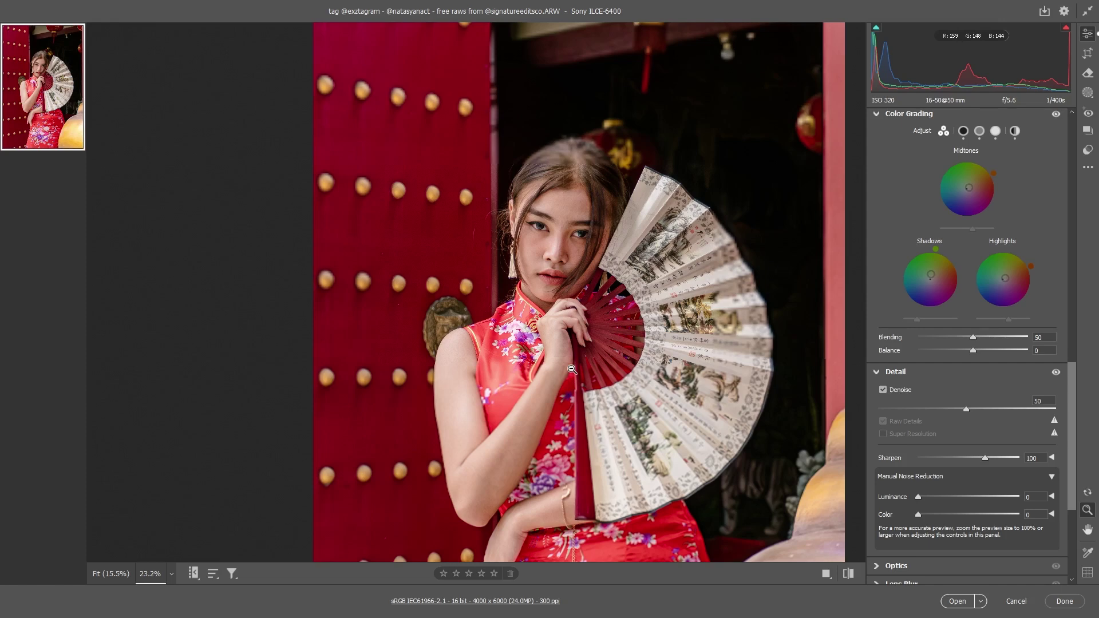
{"action": "scroll", "coordinate": [571, 370], "scroll_direction": "down", "scroll_amount": 1}
{"action": "scroll", "coordinate": [609, 352], "scroll_direction": "up", "scroll_amount": 4}
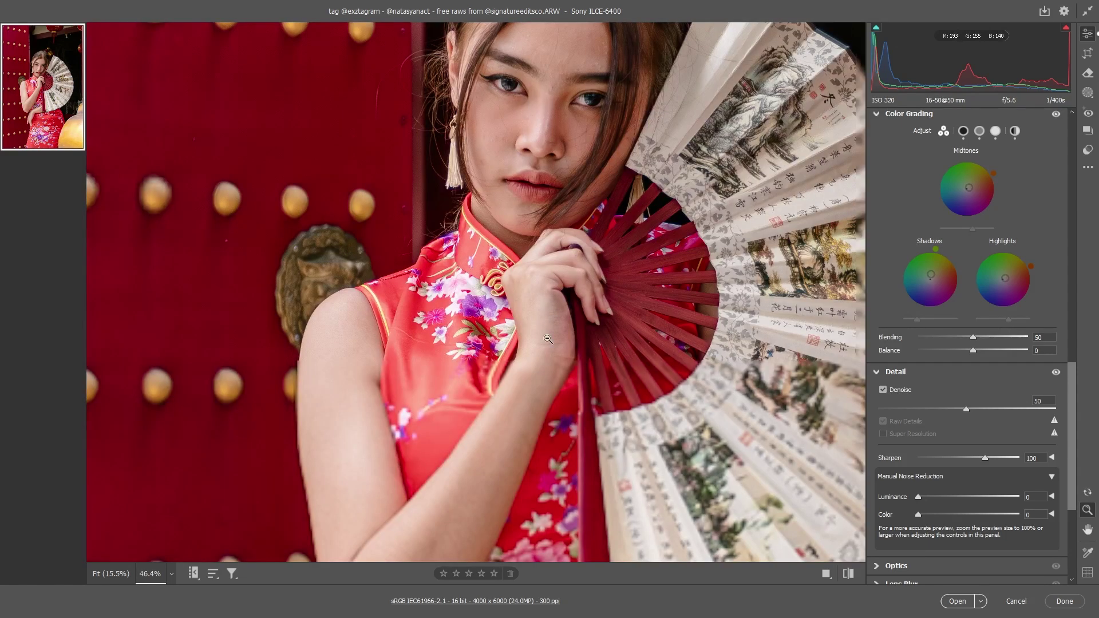
{"action": "scroll", "coordinate": [590, 114], "scroll_direction": "up", "scroll_amount": 3}
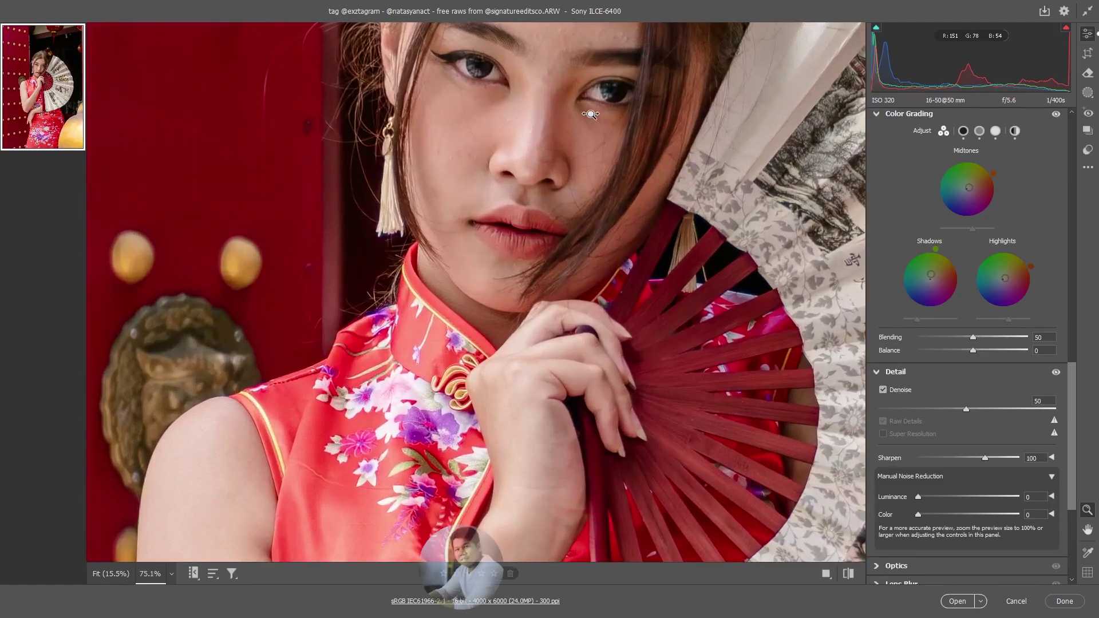
{"action": "scroll", "coordinate": [595, 295], "scroll_direction": "up", "scroll_amount": 1}
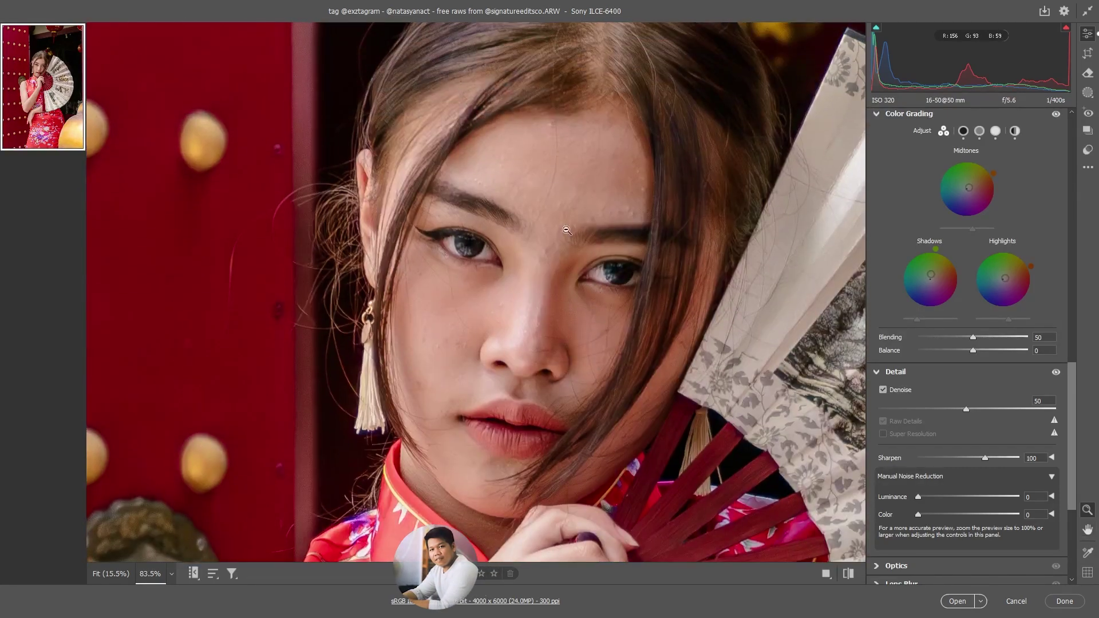
{"action": "scroll", "coordinate": [576, 166], "scroll_direction": "up", "scroll_amount": 1}
{"action": "scroll", "coordinate": [579, 189], "scroll_direction": "up", "scroll_amount": 2}
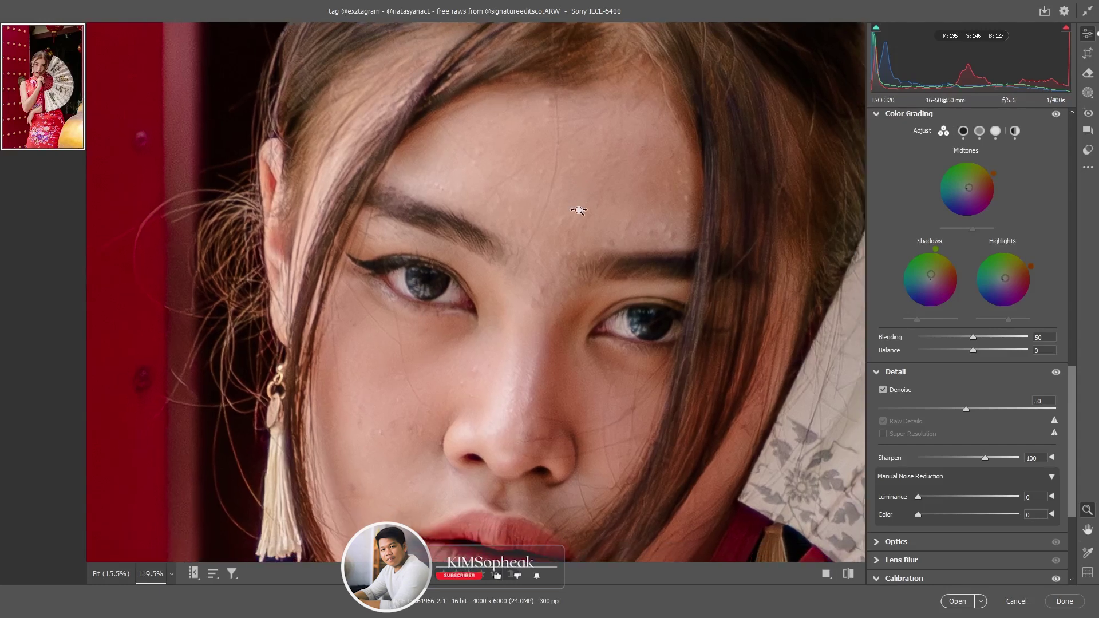
{"action": "scroll", "coordinate": [579, 210], "scroll_direction": "down", "scroll_amount": 1}
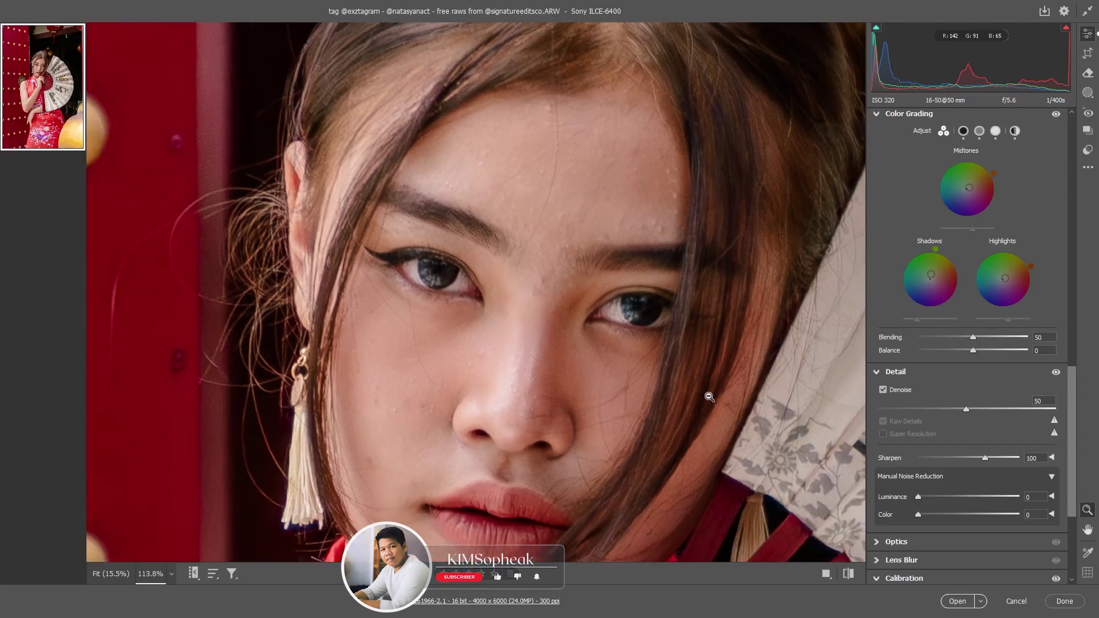
{"action": "left_click", "coordinate": [1056, 372]}
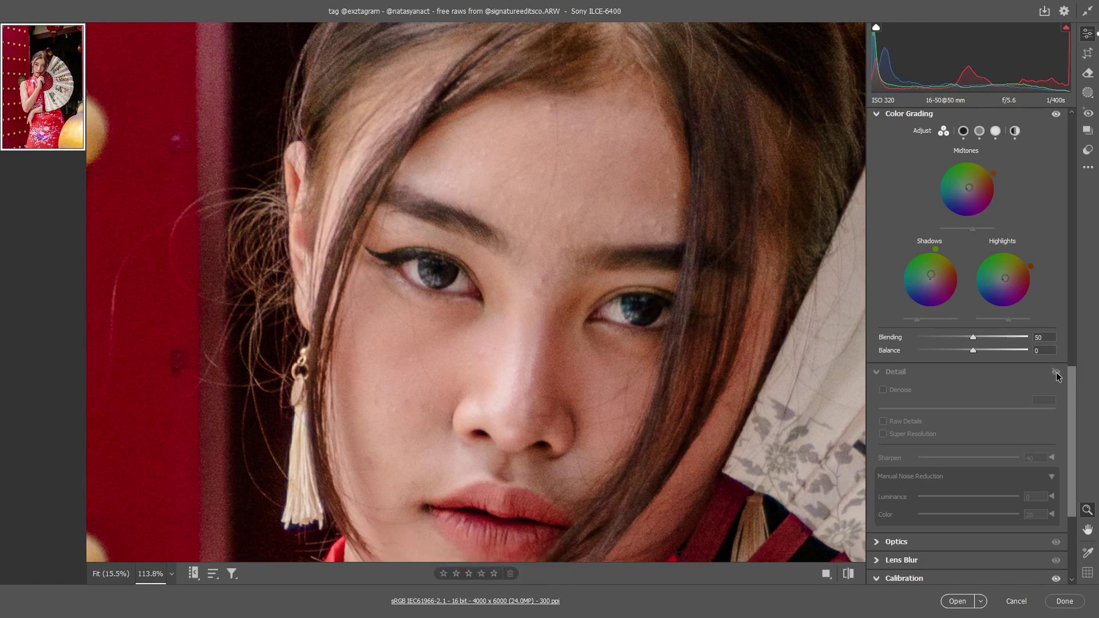
{"action": "left_click", "coordinate": [1055, 373]}
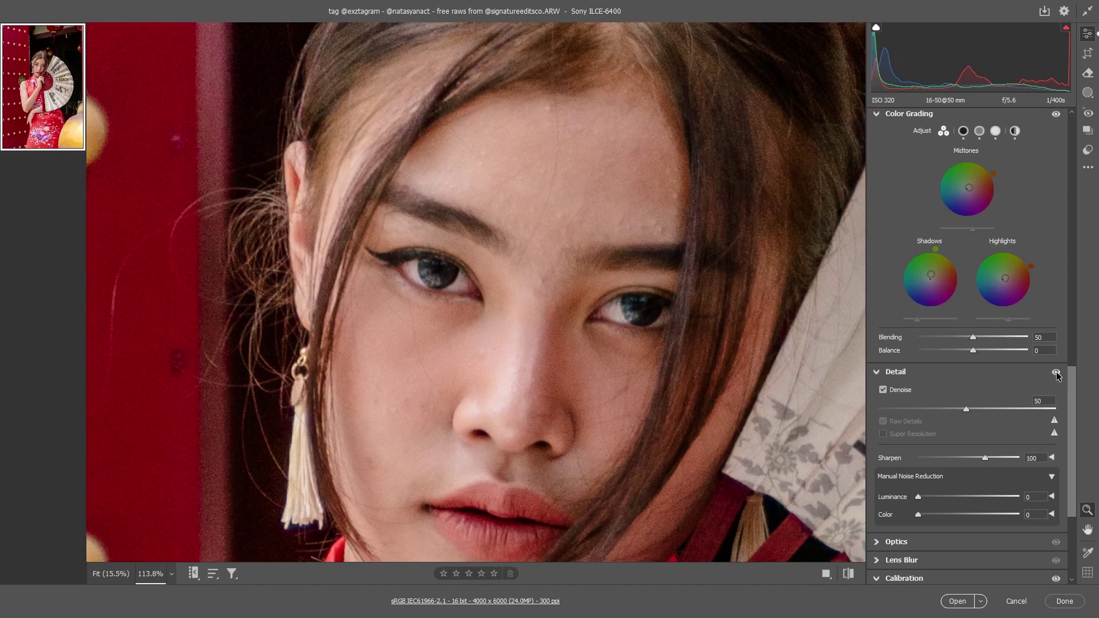
Step: Compare the noise on the hand and red fan ribs at high magnification without and with the Detail adjustments
{"action": "scroll", "coordinate": [554, 310], "scroll_direction": "down", "scroll_amount": 2}
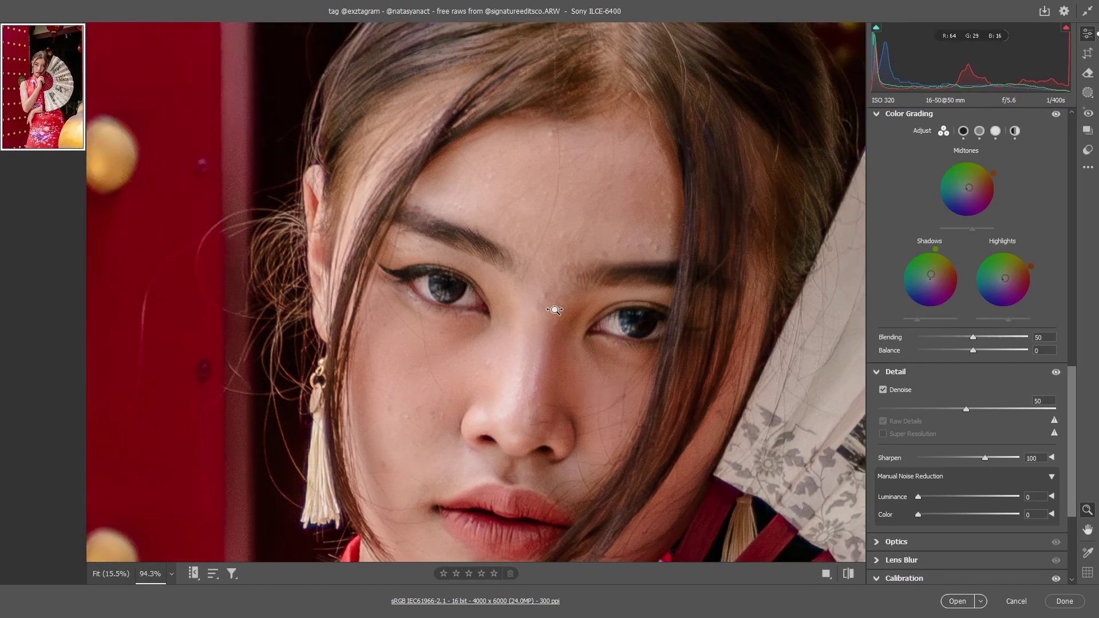
{"action": "scroll", "coordinate": [554, 309], "scroll_direction": "down", "scroll_amount": 2}
{"action": "left_click_drag", "start_coordinate": [621, 388], "coordinate": [591, 250]}
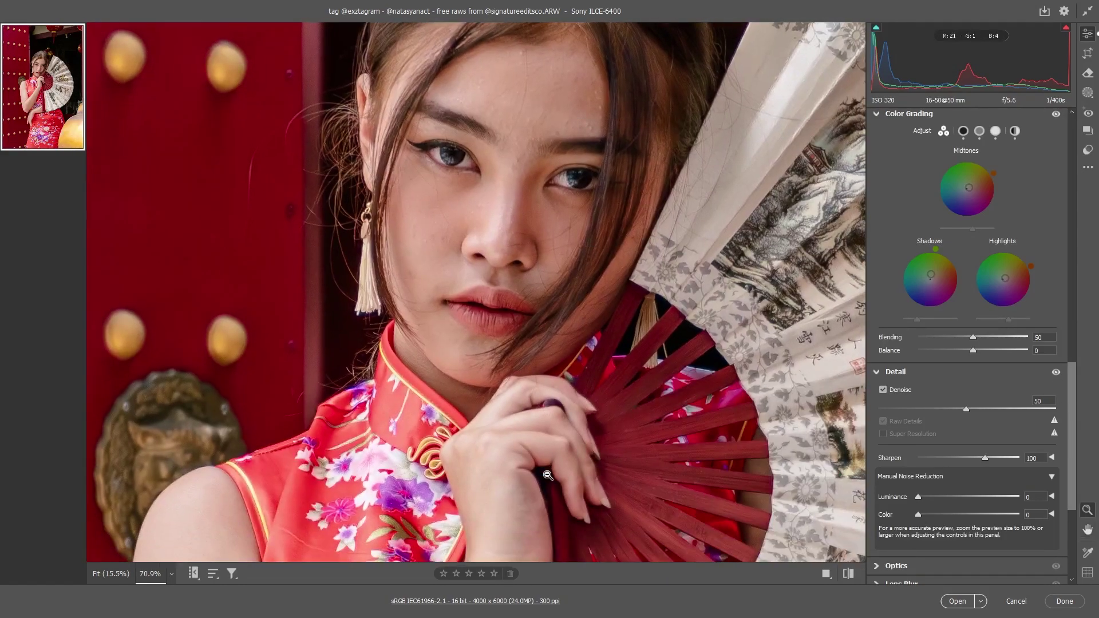
{"action": "scroll", "coordinate": [624, 449], "scroll_direction": "up", "scroll_amount": 10}
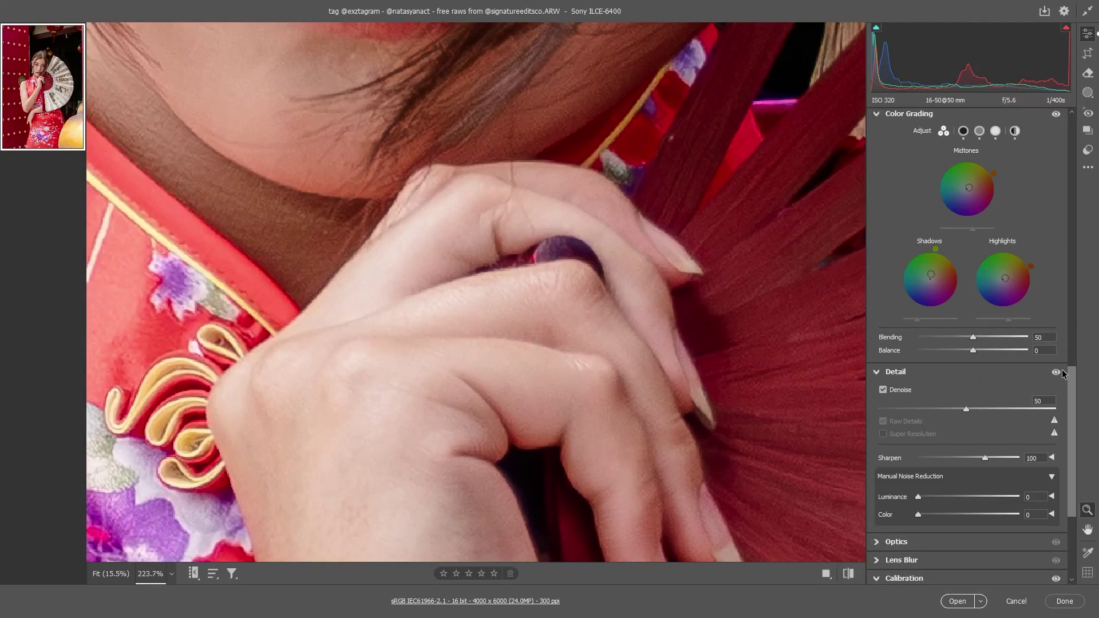
{"action": "left_click", "coordinate": [1056, 372]}
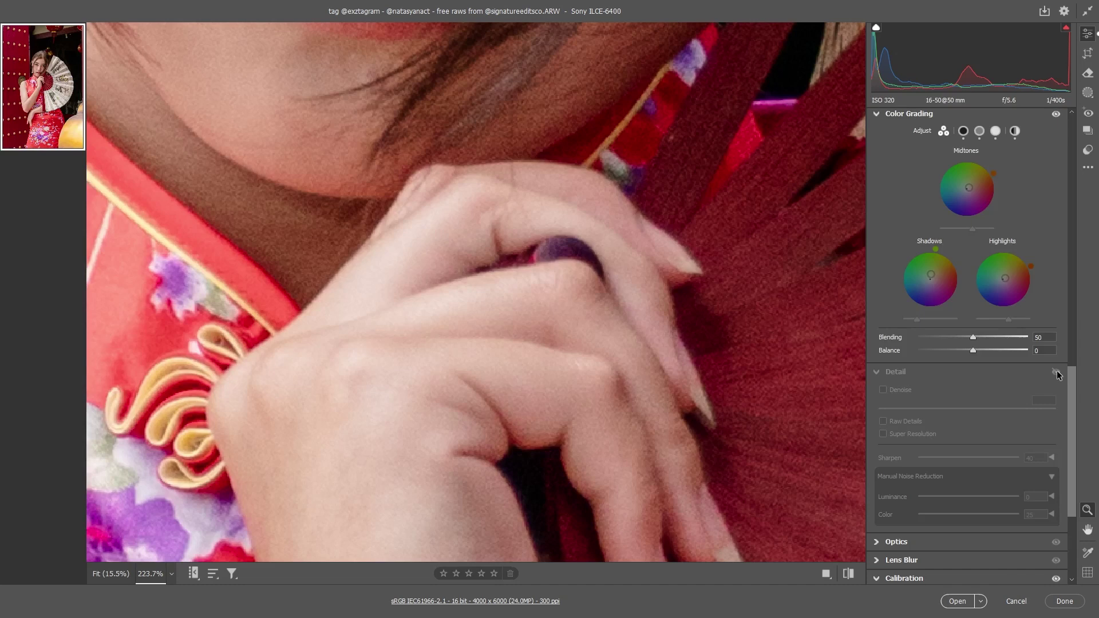
{"action": "left_click", "coordinate": [1057, 372]}
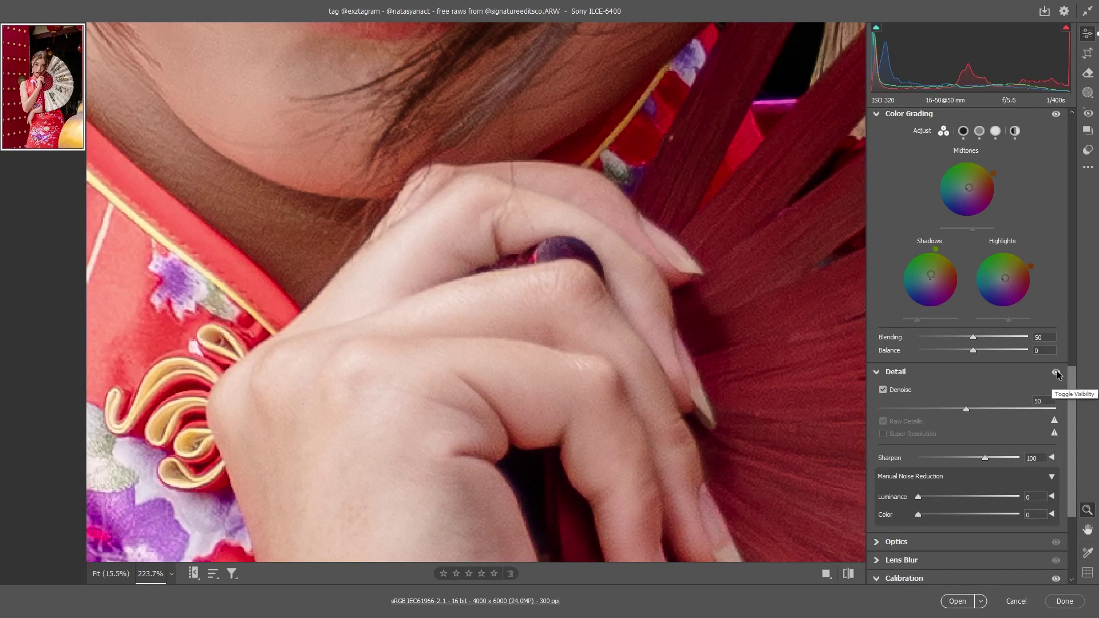
Step: Review the overall denoised portrait, including the upper body and the open fan
{"action": "scroll", "coordinate": [529, 446], "scroll_direction": "down", "scroll_amount": 10}
{"action": "scroll", "coordinate": [529, 446], "scroll_direction": "down", "scroll_amount": 5}
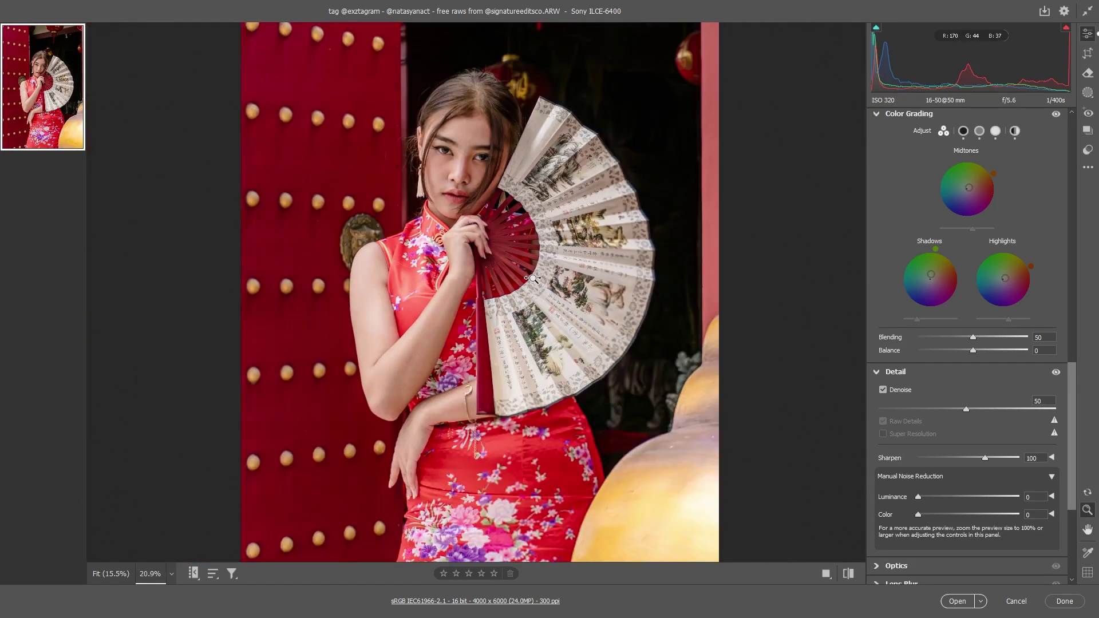
{"action": "left_click_drag", "start_coordinate": [532, 279], "coordinate": [592, 282]}
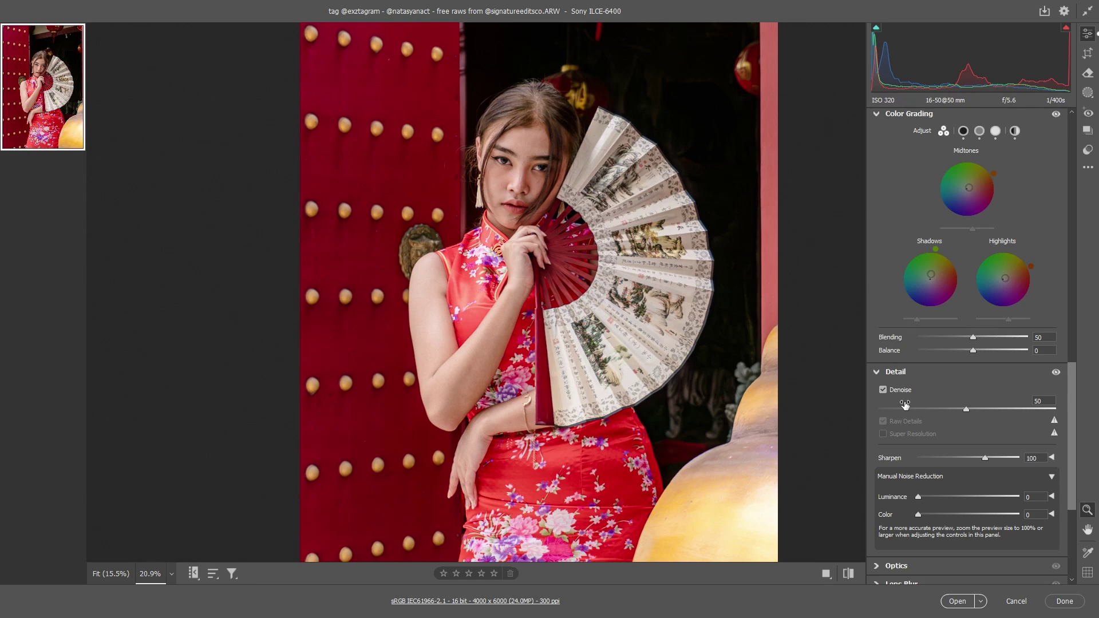
{"action": "left_click_drag", "start_coordinate": [595, 174], "coordinate": [635, 166]}
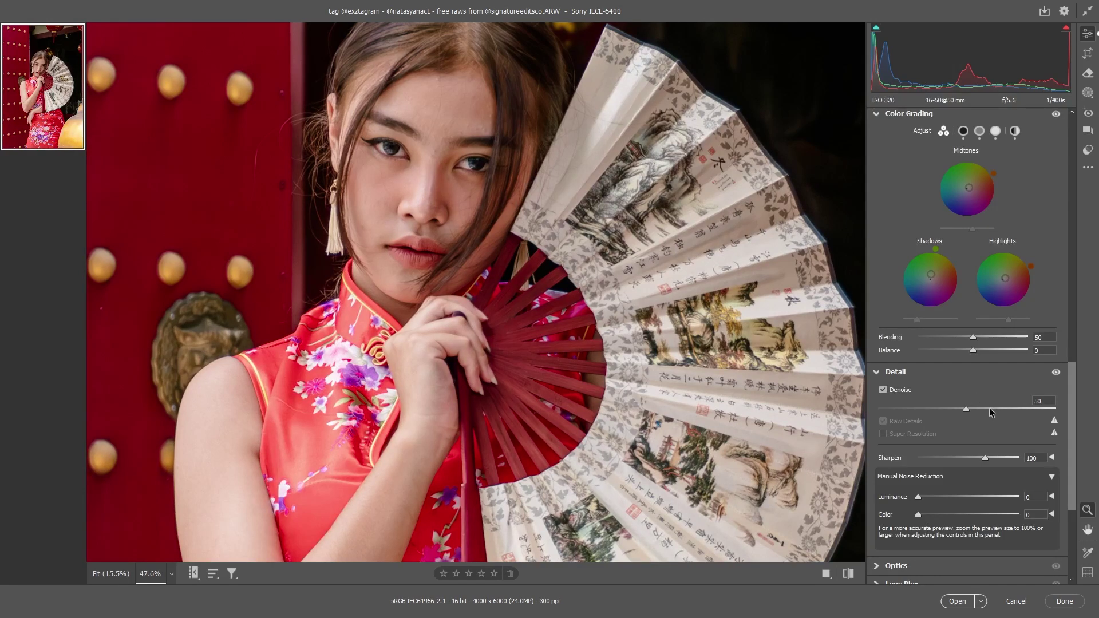
Step: Try a Denoise amount of 95 and check its effect on the face, the full figure, the hand and the fan ribs
{"action": "left_click_drag", "start_coordinate": [427, 187], "coordinate": [498, 174]}
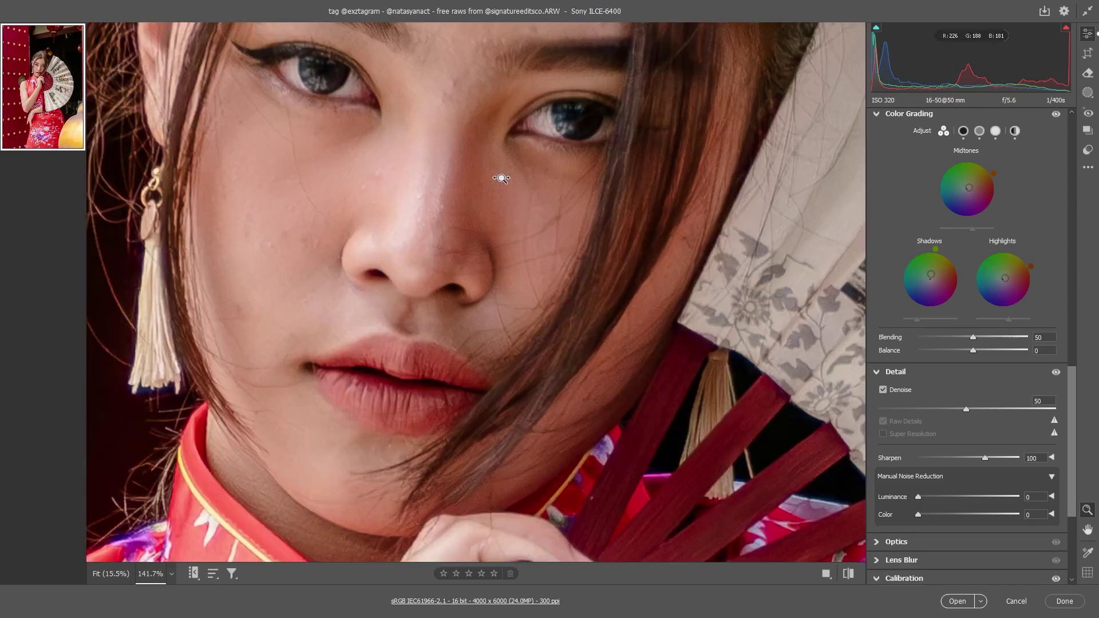
{"action": "left_click_drag", "start_coordinate": [982, 410], "coordinate": [1022, 411]}
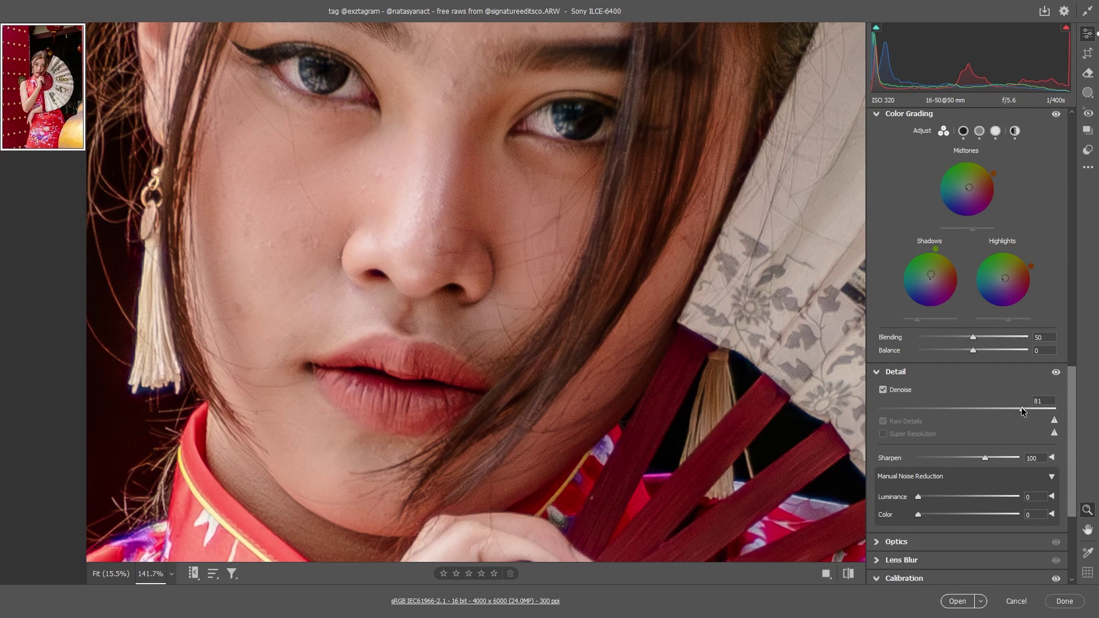
{"action": "left_click_drag", "start_coordinate": [1041, 408], "coordinate": [1046, 408]}
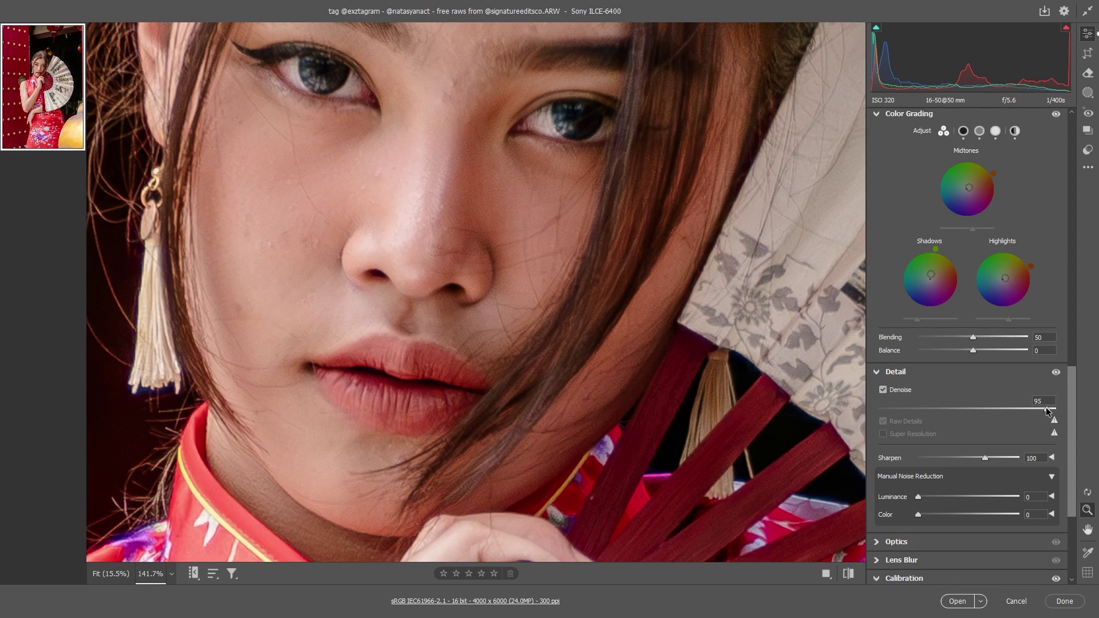
{"action": "left_click", "coordinate": [568, 360], "text": "alt"}
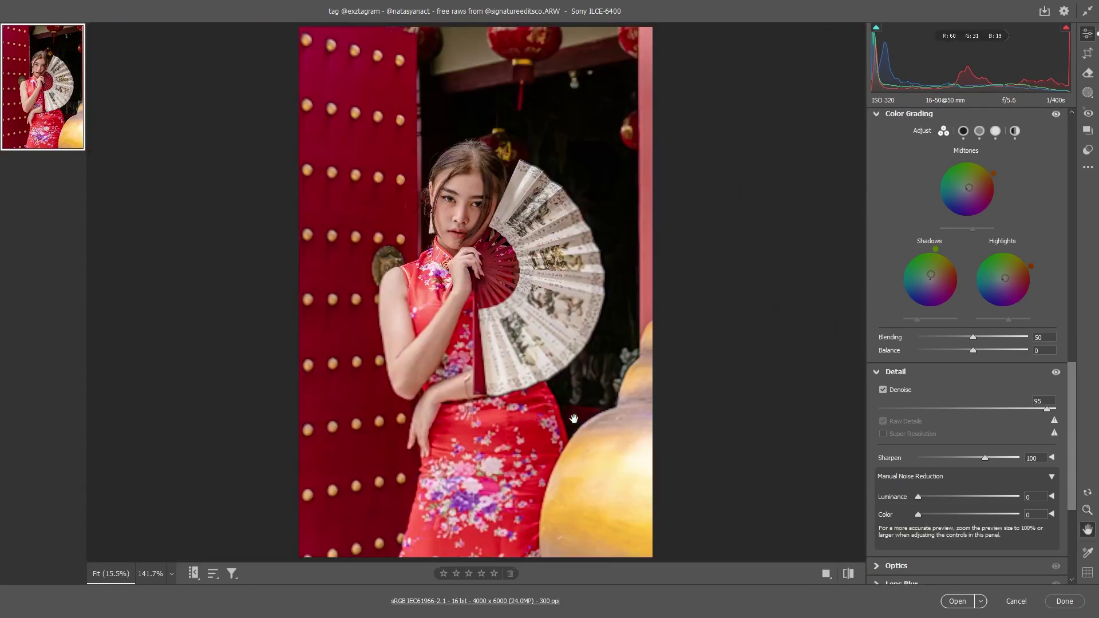
{"action": "left_click", "coordinate": [512, 252]}
{"action": "left_click_drag", "start_coordinate": [512, 251], "coordinate": [606, 257]}
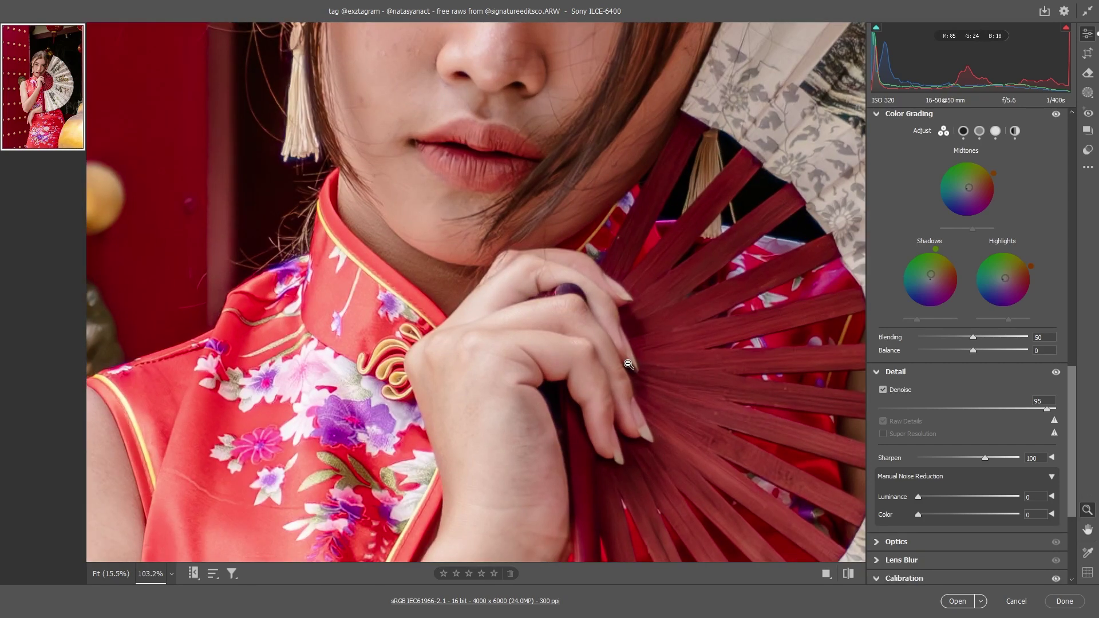
{"action": "left_click_drag", "start_coordinate": [617, 340], "coordinate": [606, 341]}
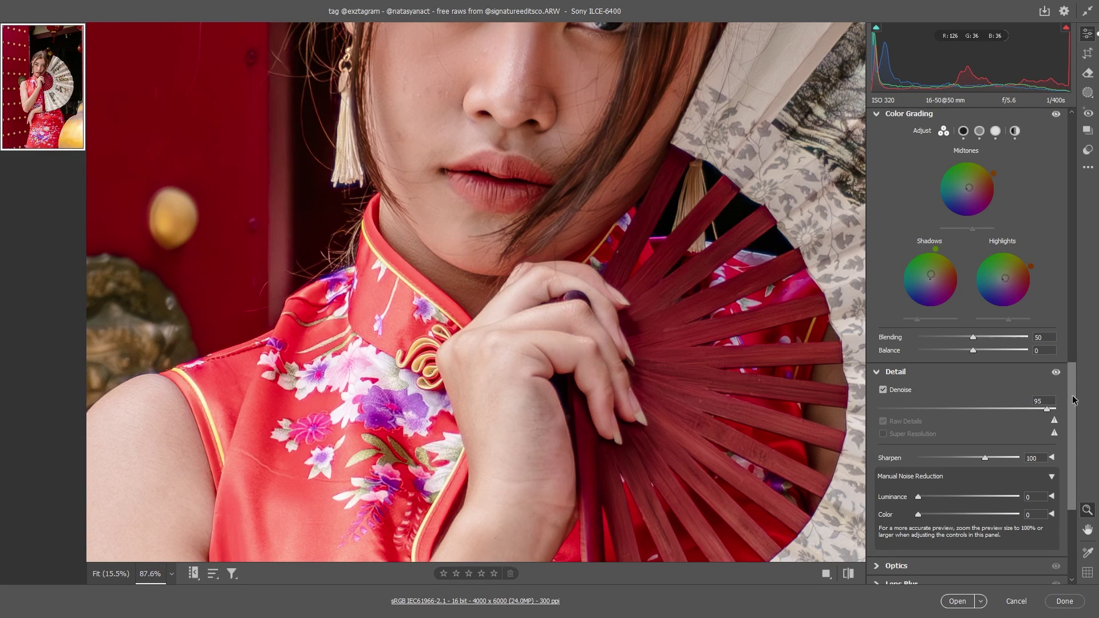
Step: Set the Denoise amount to 50
{"action": "left_click", "coordinate": [964, 403]}
{"action": "type", "text": "5"}
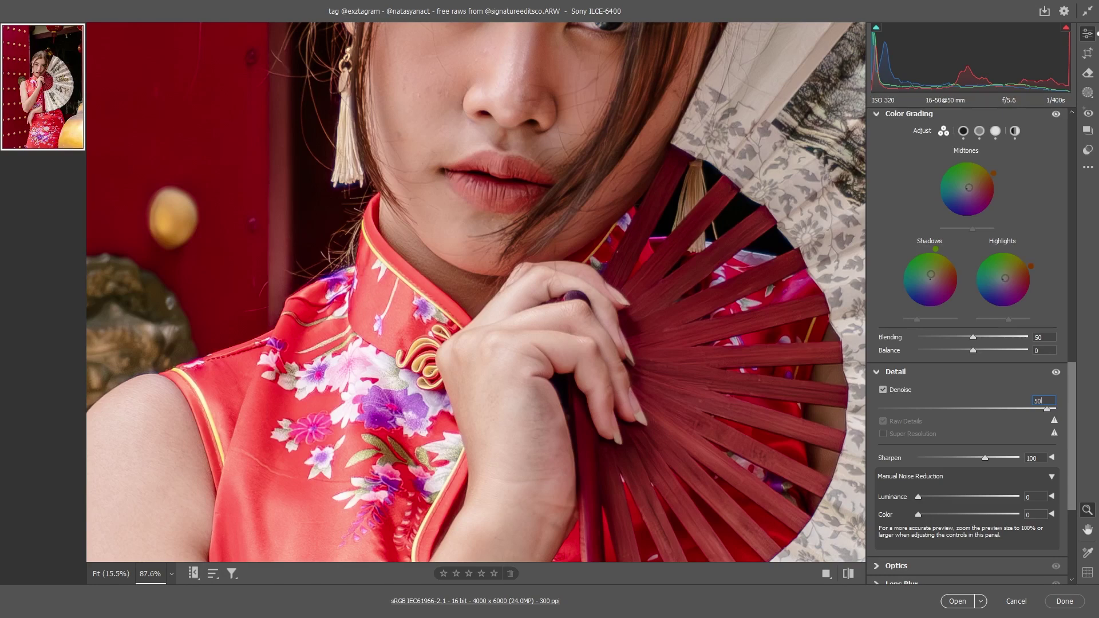
{"action": "key", "text": "Return"}
Step: Compare the original and edited portrait side by side in Before/After view, examining the face and hand up close
{"action": "left_click", "coordinate": [597, 304]}
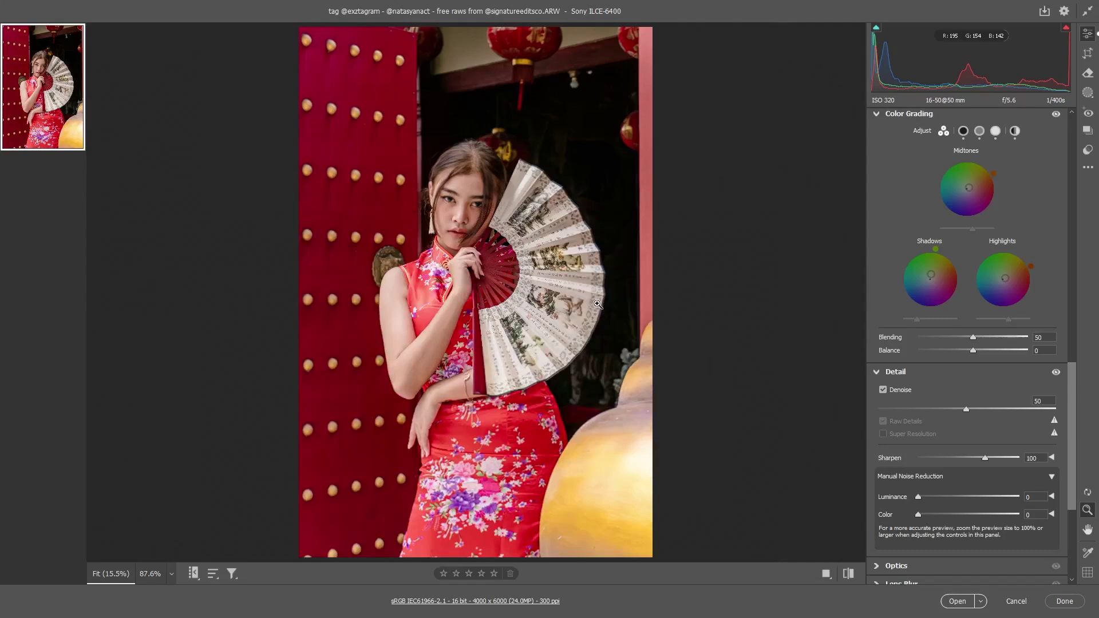
{"action": "left_click_drag", "start_coordinate": [463, 219], "coordinate": [503, 210]}
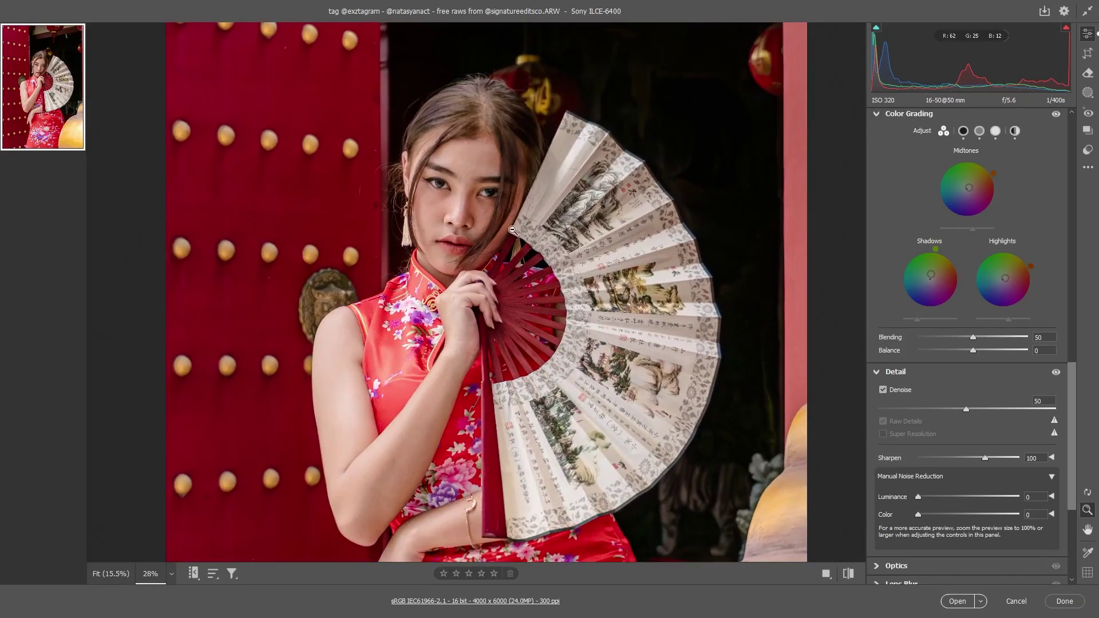
{"action": "key", "text": "q"}
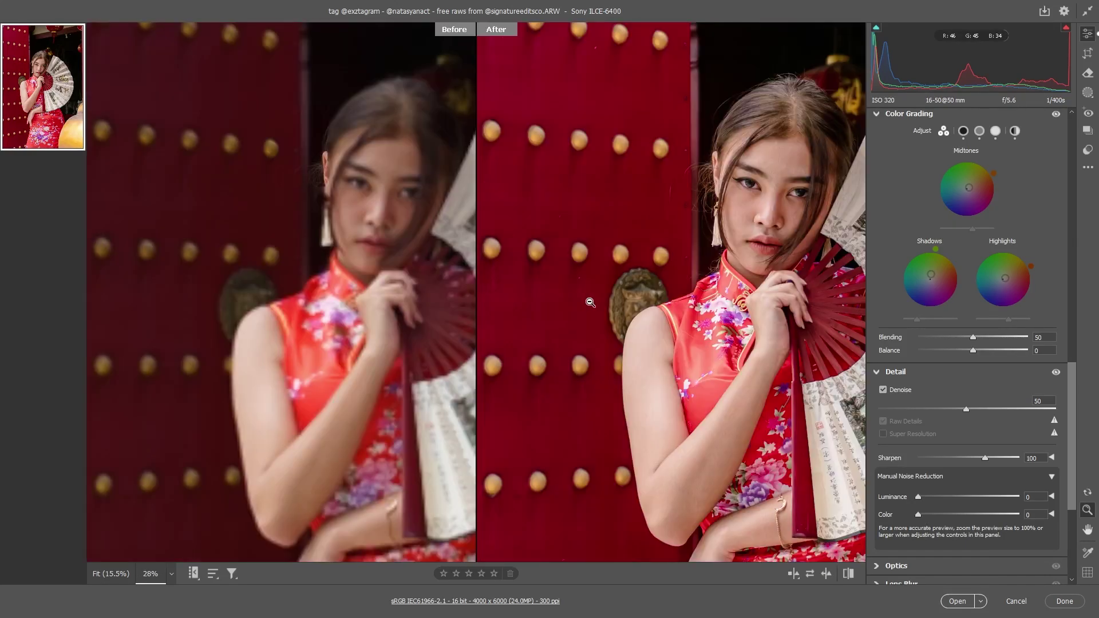
{"action": "left_click_drag", "start_coordinate": [783, 221], "coordinate": [832, 212]}
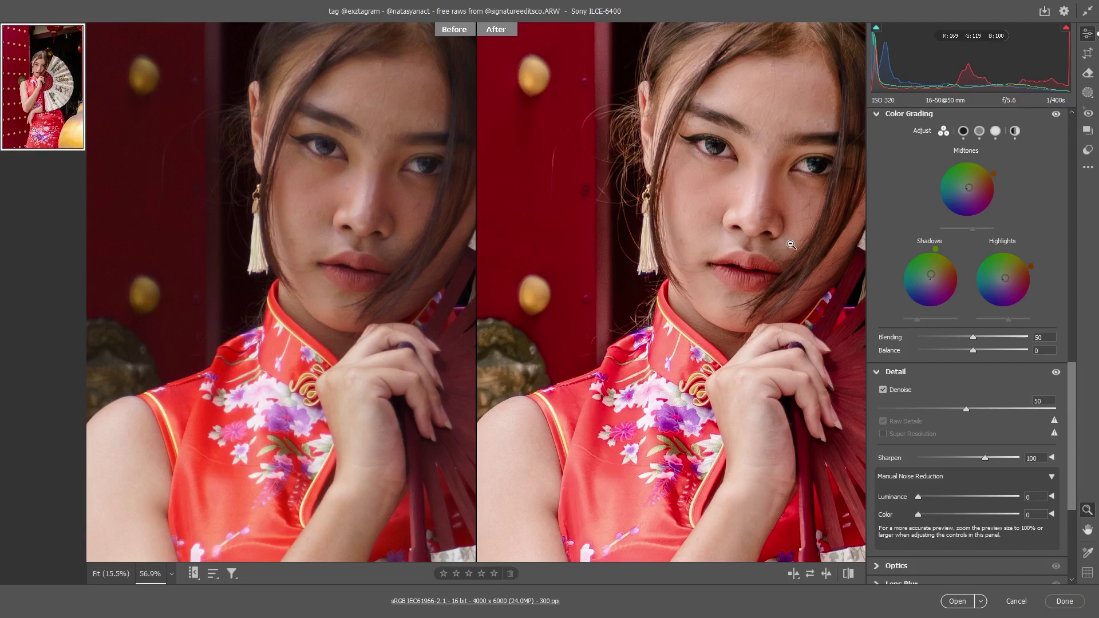
{"action": "left_click_drag", "start_coordinate": [840, 409], "coordinate": [875, 404]}
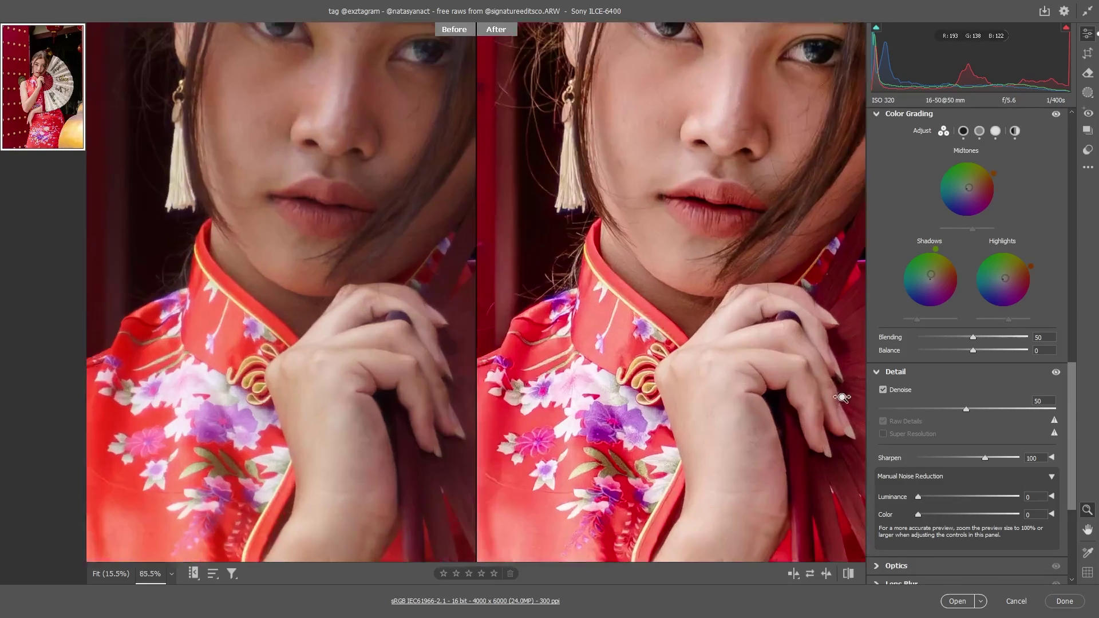
Step: Compare the lips and hand with the Detail adjustments hidden and shown, and review the full portrait side by side
{"action": "left_click", "coordinate": [1056, 372]}
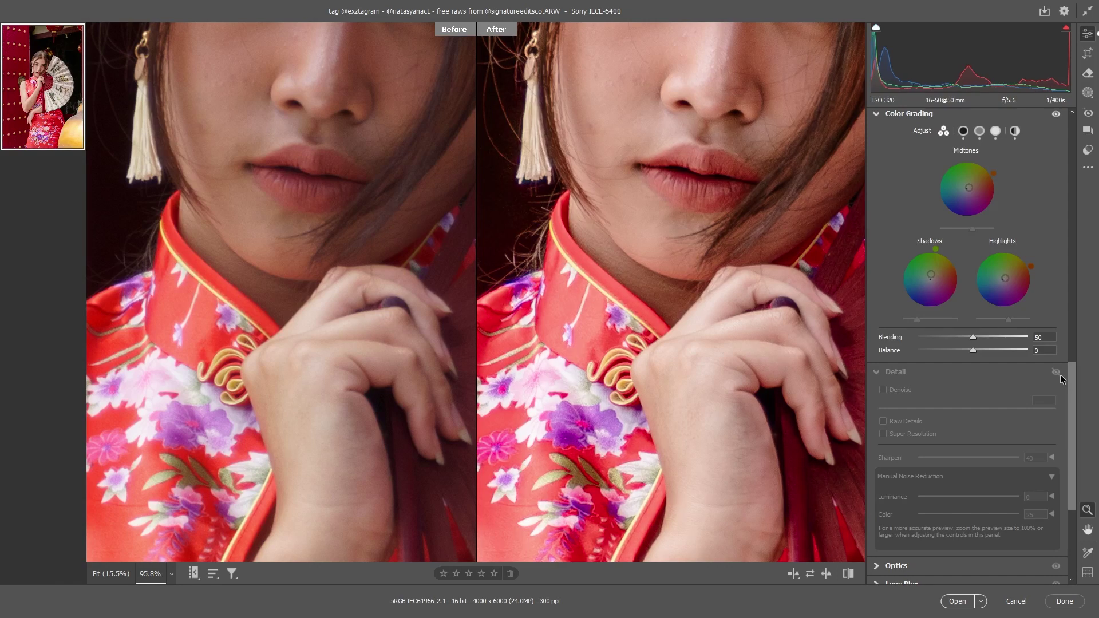
{"action": "left_click", "coordinate": [1057, 373]}
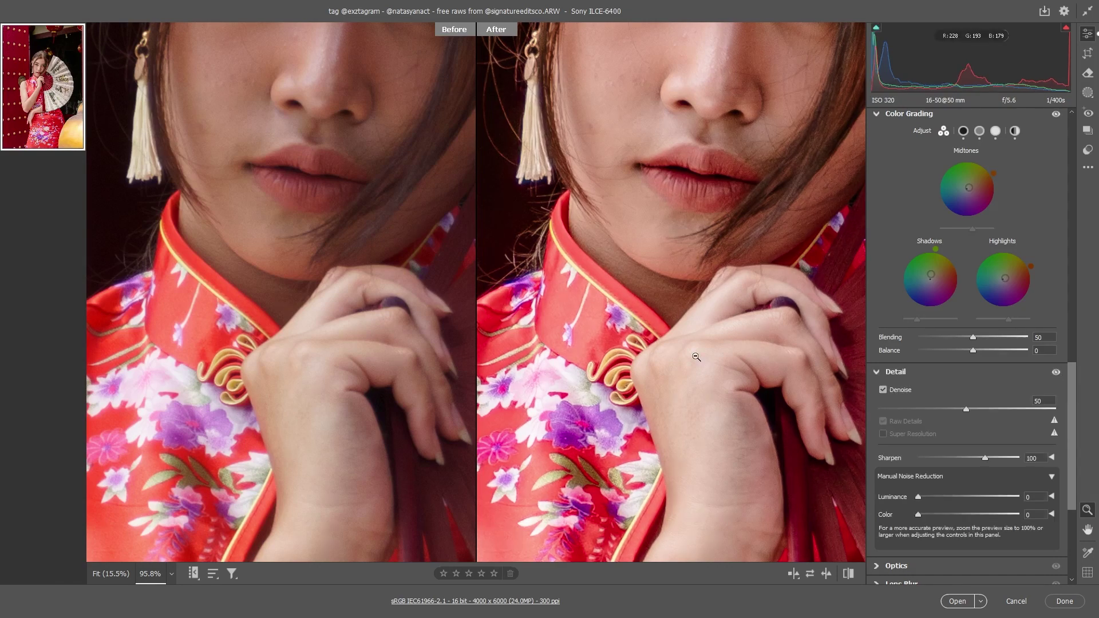
{"action": "left_click", "coordinate": [695, 357]}
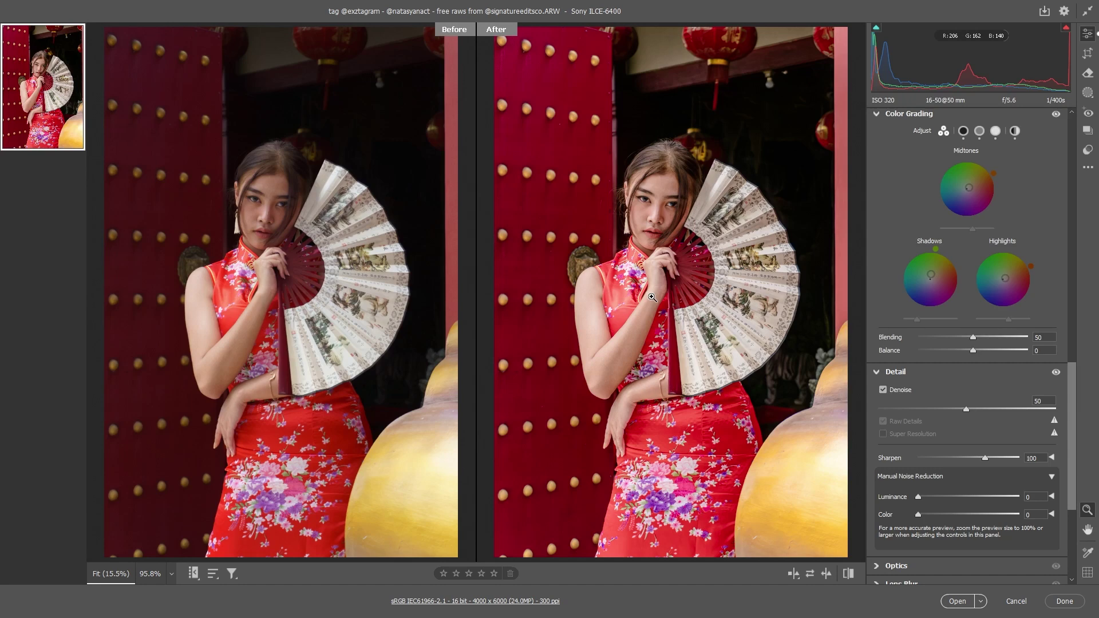
Step: Open the edited raw portrait in Photoshop
{"action": "left_click", "coordinate": [967, 602]}
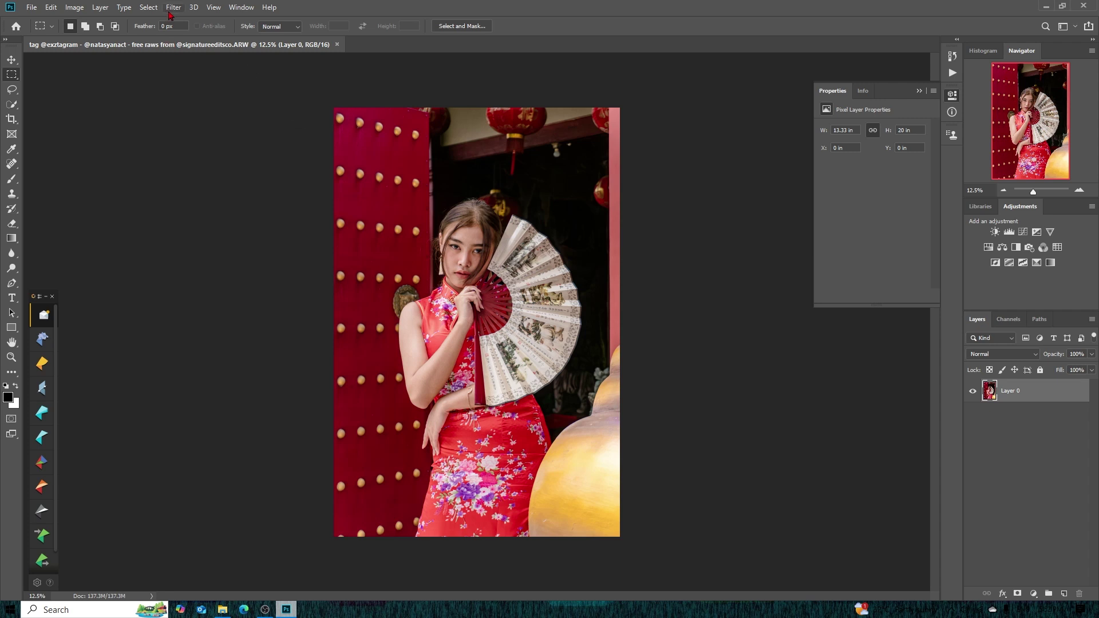
Step: View the Reduce Noise filter's settings for the portrait without applying them, and close Photoshop
{"action": "left_click", "coordinate": [171, 8]}
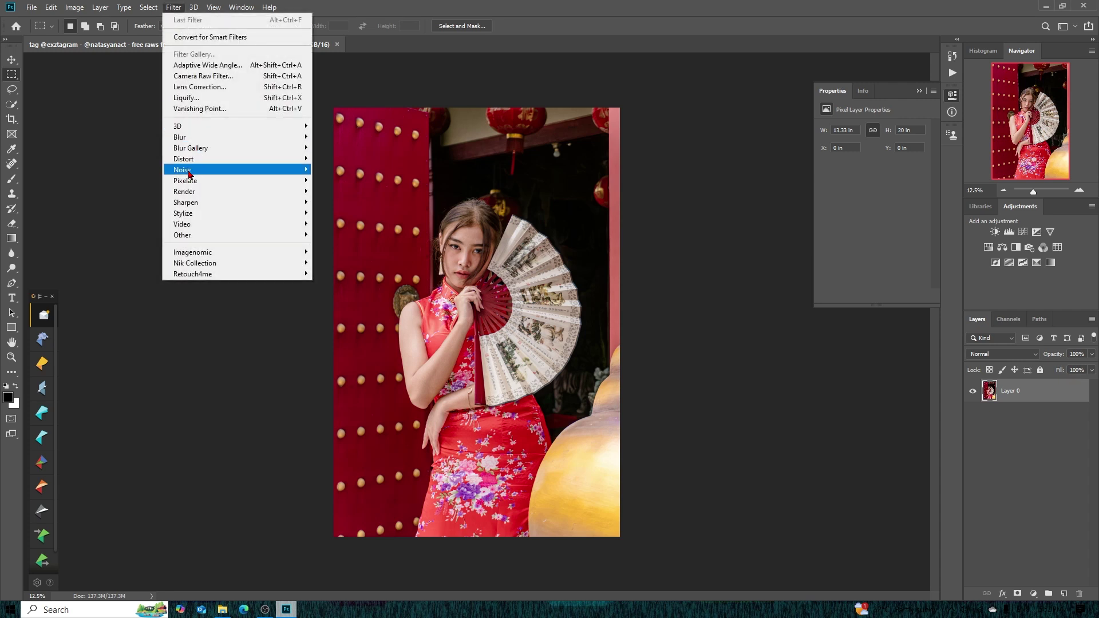
{"action": "mouse_move", "coordinate": [189, 173]}
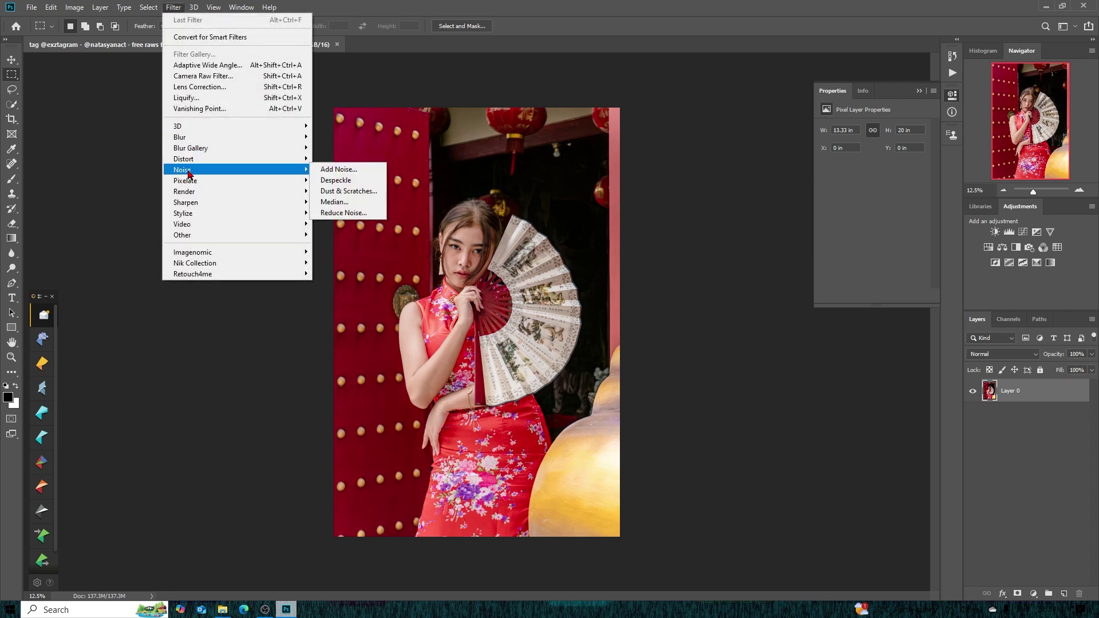
{"action": "left_click", "coordinate": [324, 215]}
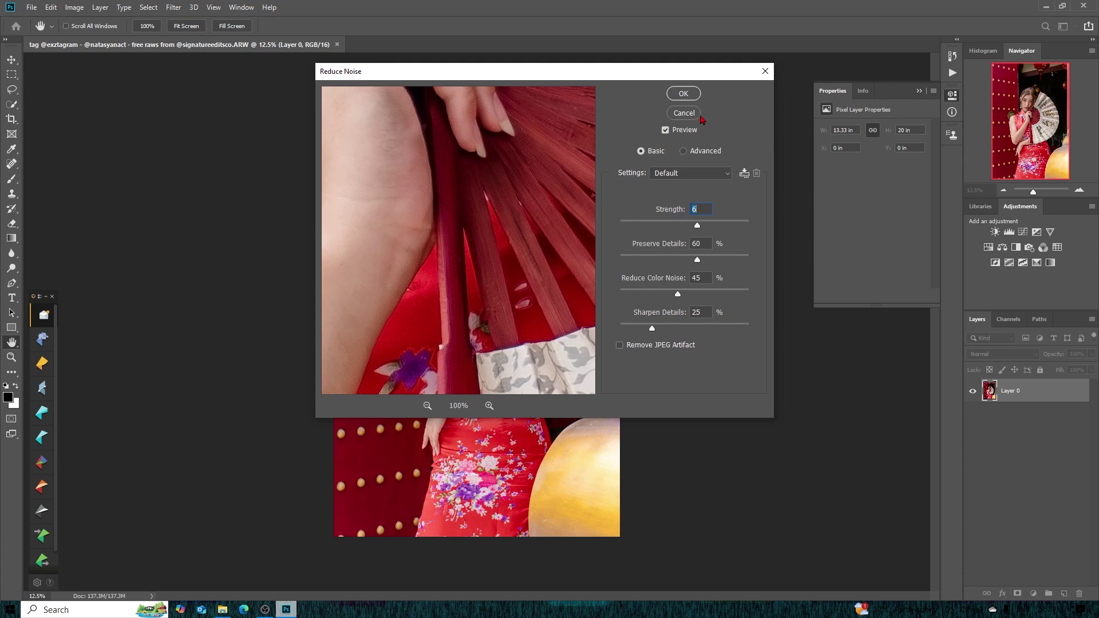
{"action": "left_click", "coordinate": [689, 113]}
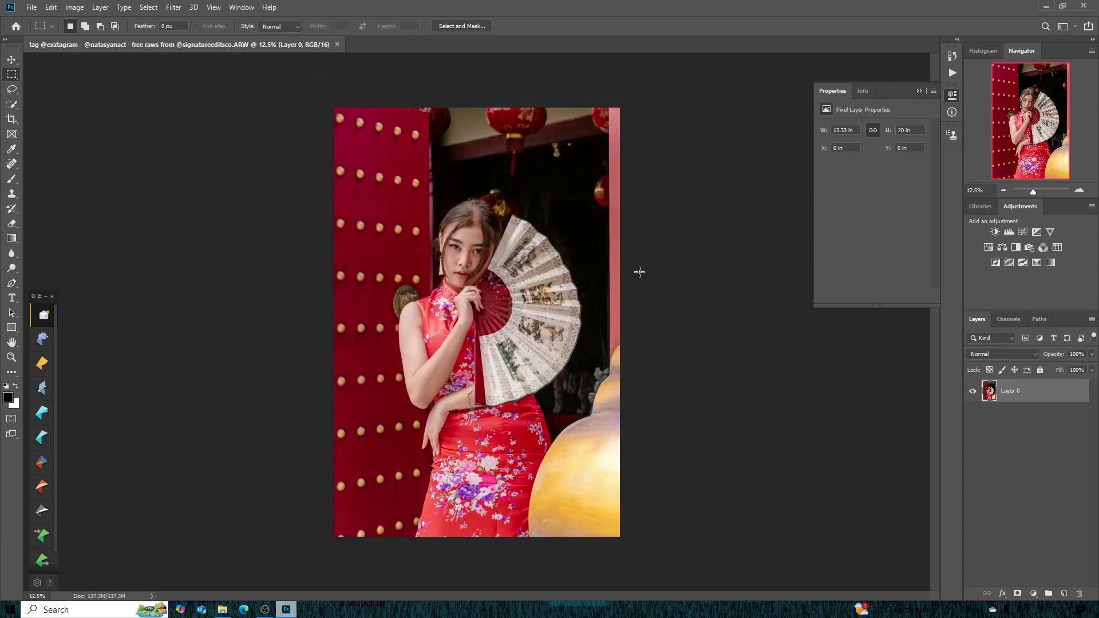
{"action": "left_click", "coordinate": [1083, 5]}
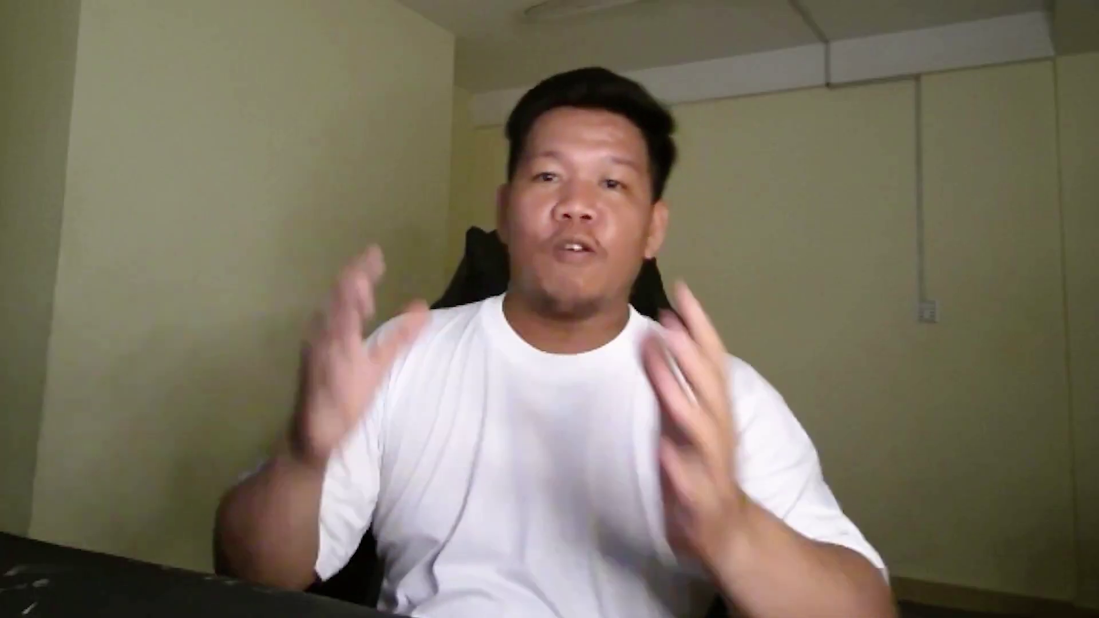